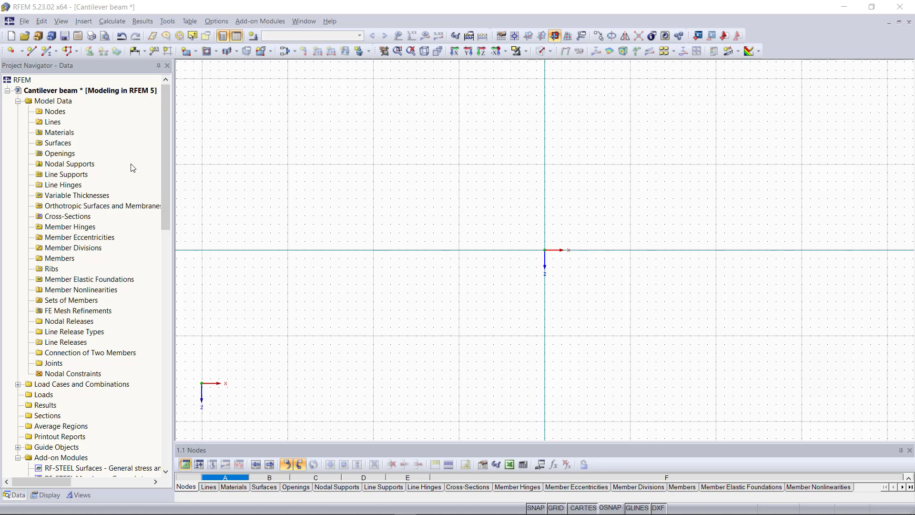
pyautogui.click(84, 21)
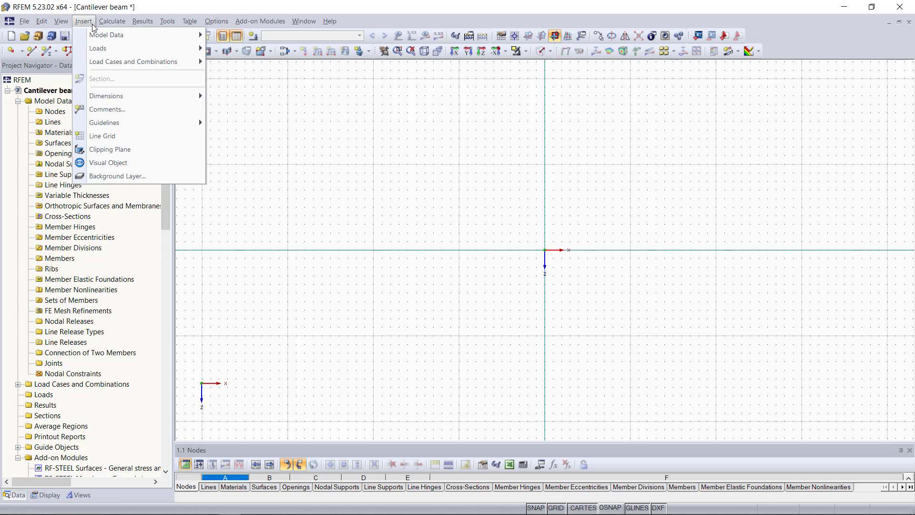
pyautogui.moveTo(166, 38)
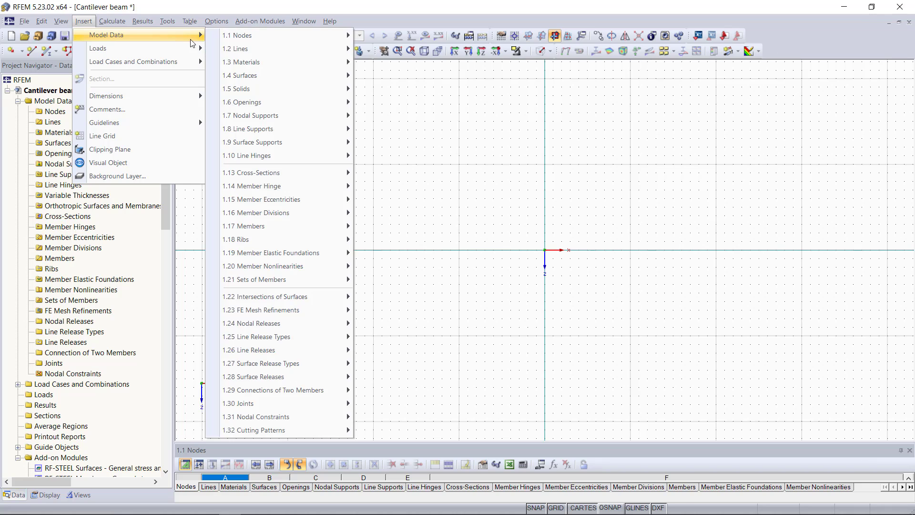
pyautogui.moveTo(328, 62)
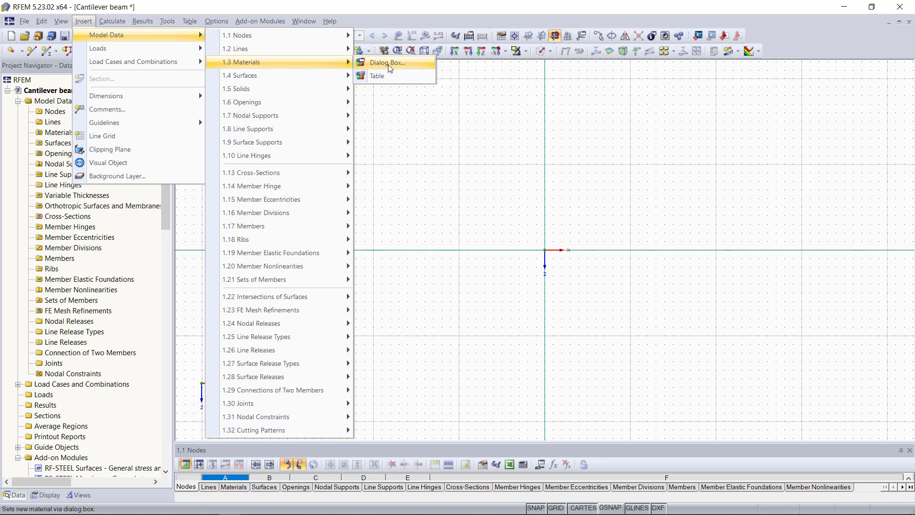
pyautogui.click(511, 263)
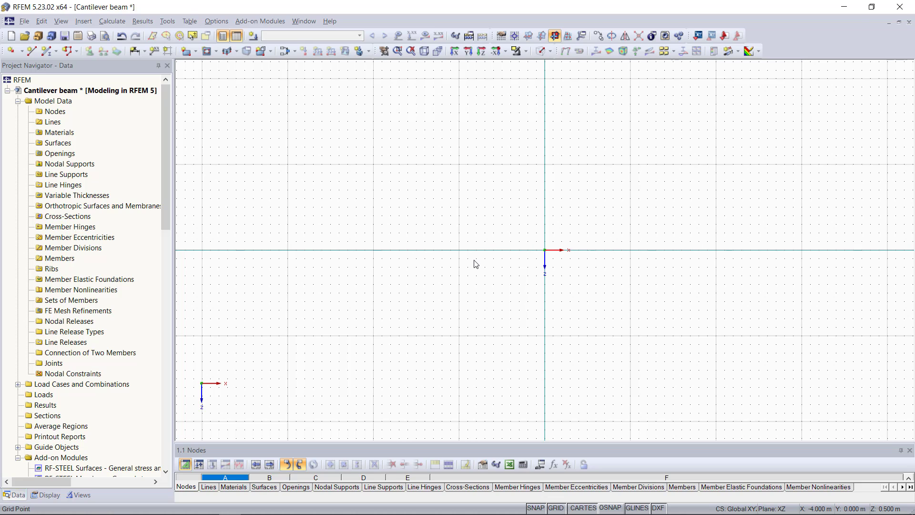
# Create node 1 at the origin with X and Z coordinates of 0 m.
pyautogui.click(49, 112)
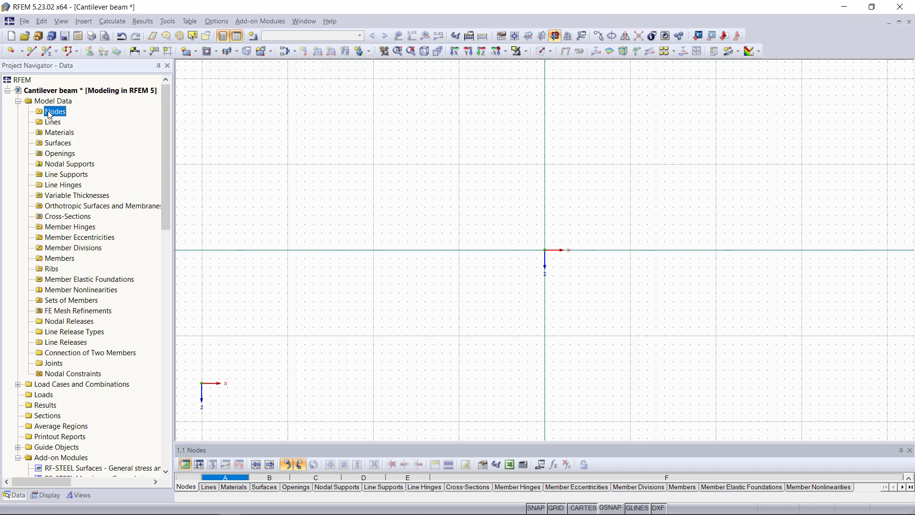
pyautogui.rightClick(49, 113)
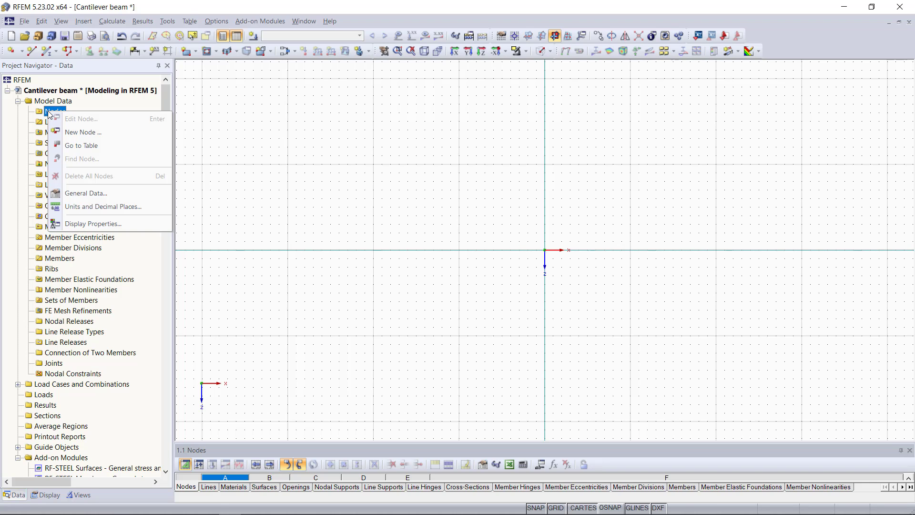
pyautogui.click(91, 133)
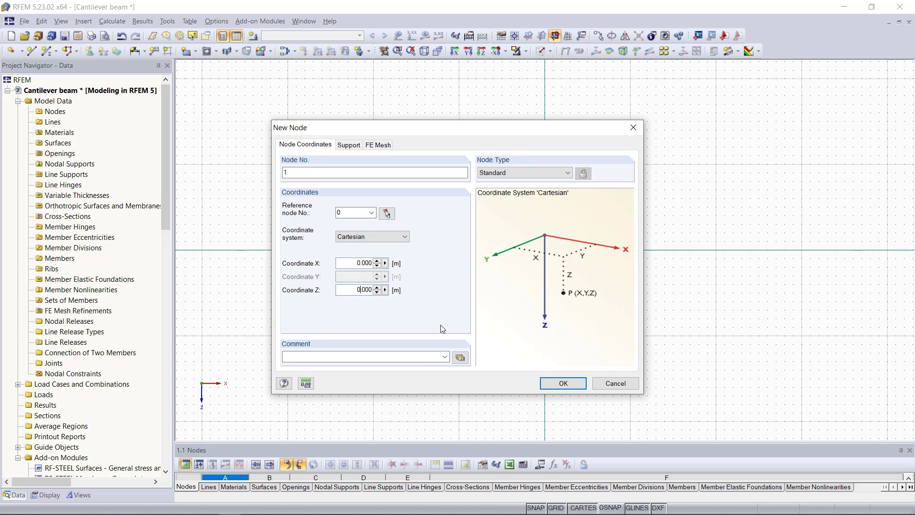
pyautogui.click(559, 383)
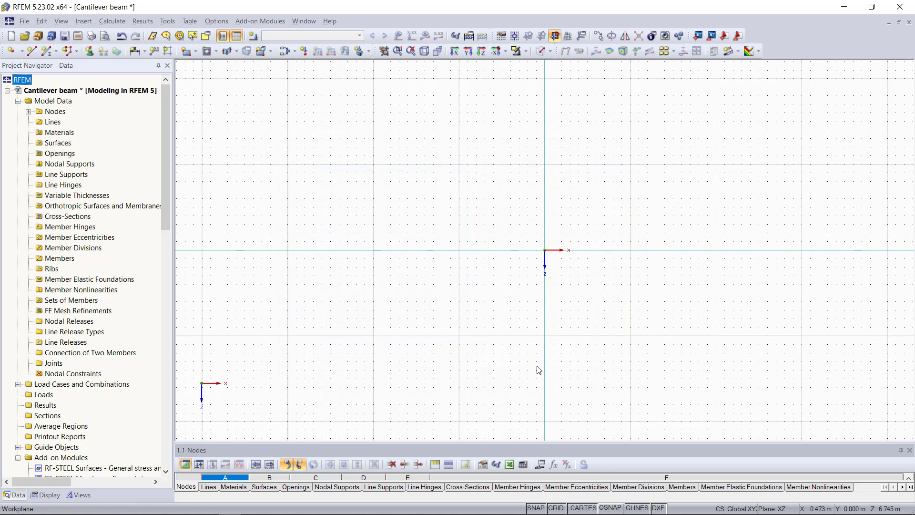
# Create node 2 with coordinates X 3 m and Z 0 m.
pyautogui.rightClick(50, 113)
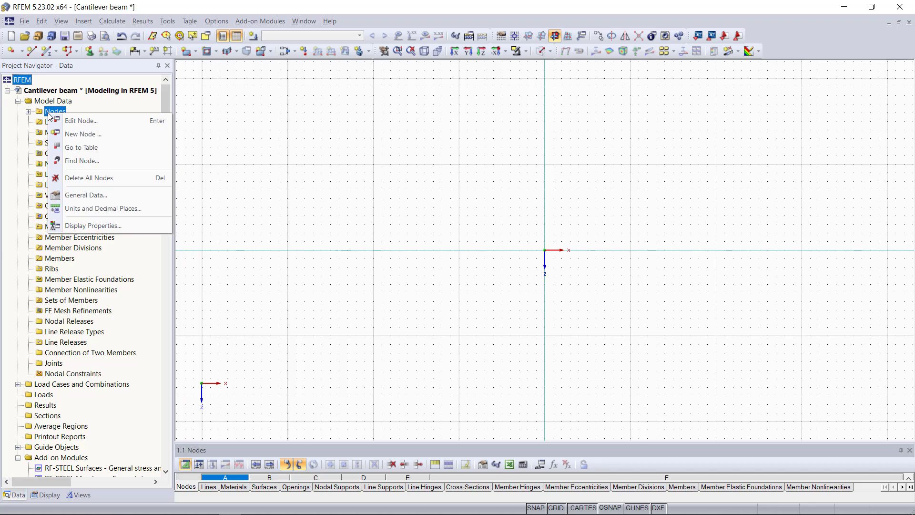
pyautogui.click(86, 134)
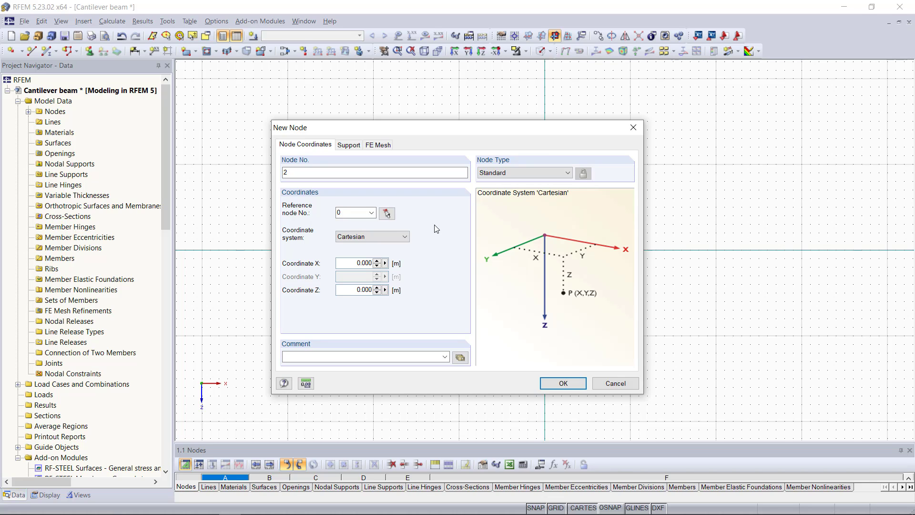
pyautogui.doubleClick(354, 263)
pyautogui.write('3')
pyautogui.click(359, 292)
pyautogui.click(562, 383)
# Open the dialog for defining a new line in the model data.
pyautogui.scroll(3, 624, 274)
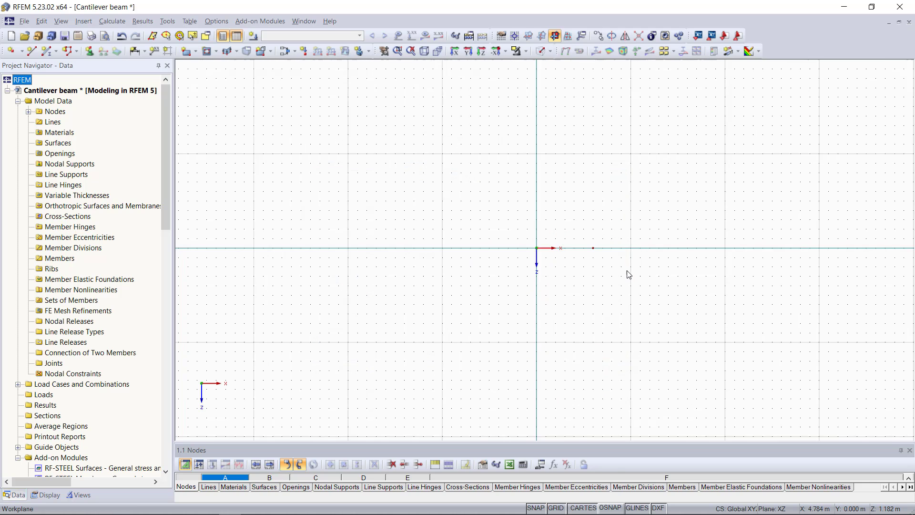
pyautogui.scroll(2, 622, 274)
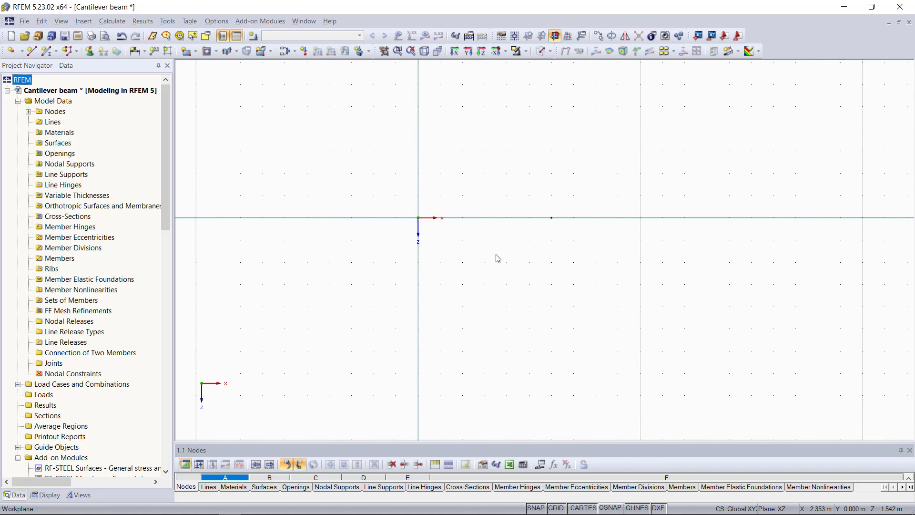
pyautogui.moveTo(489, 182); pyautogui.dragTo(662, 262)
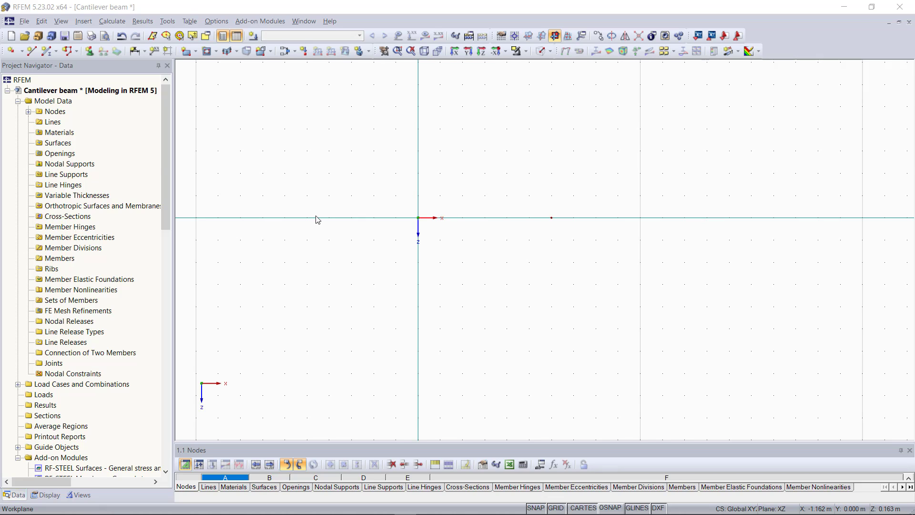
pyautogui.click(51, 122)
pyautogui.rightClick(51, 123)
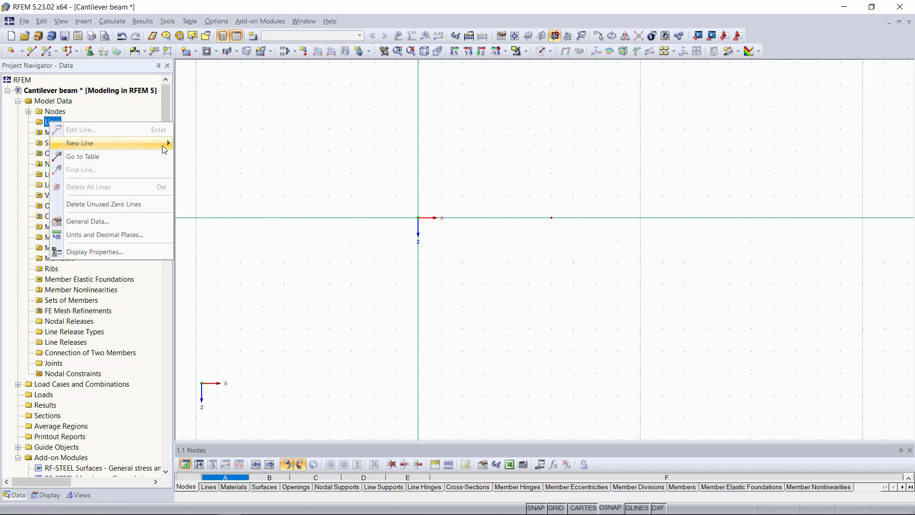
pyautogui.moveTo(164, 144)
pyautogui.click(204, 143)
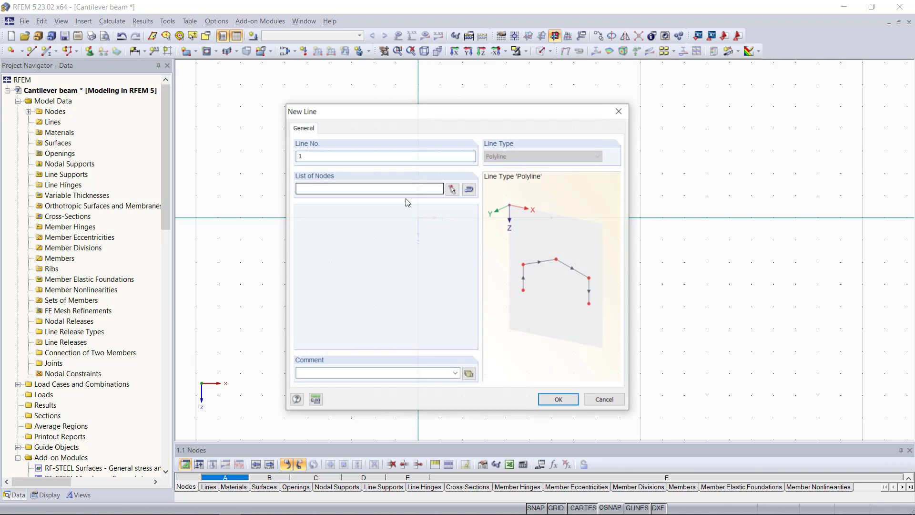
pyautogui.click(388, 157)
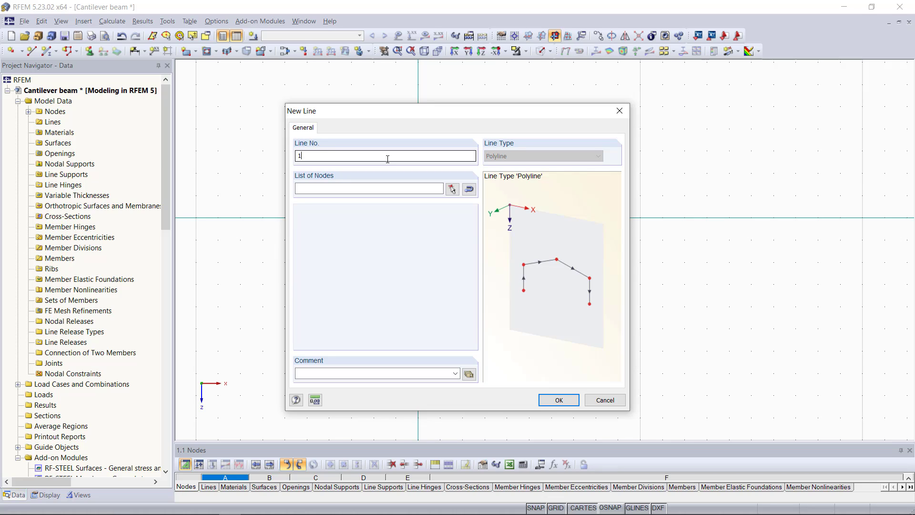
pyautogui.click(398, 185)
pyautogui.write('1,2')
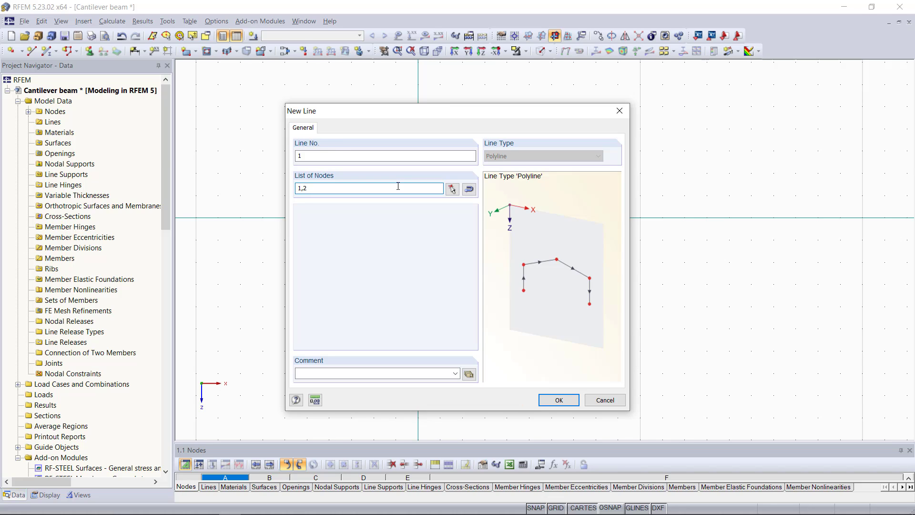
pyautogui.press('BackSpace')
pyautogui.press('BackSpace')
pyautogui.press('BackSpace')
# Create line 1 as a polyline by picking nodes 1 and 2 graphically in the model.
pyautogui.click(453, 189)
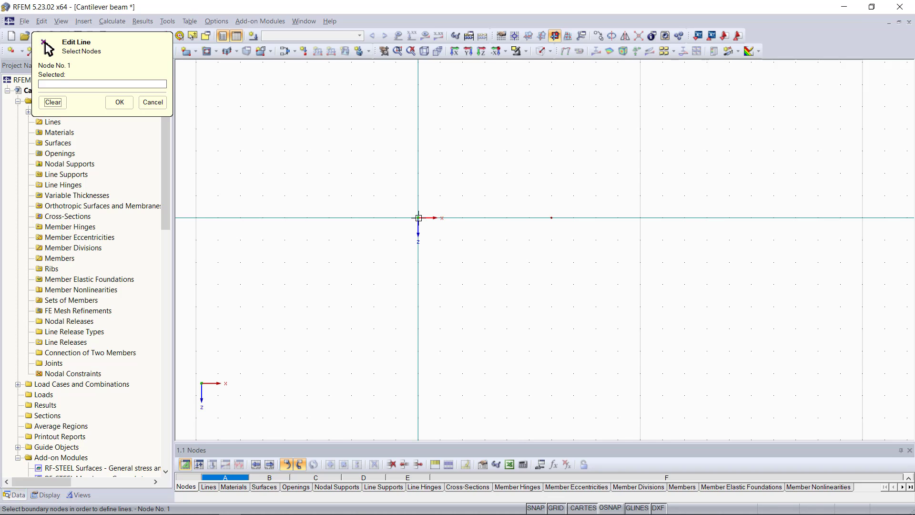
pyautogui.click(418, 218)
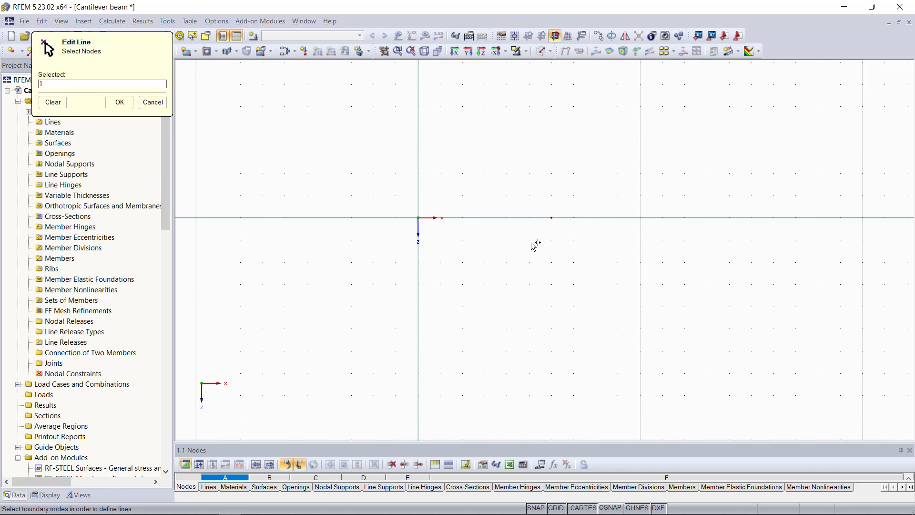
pyautogui.click(550, 218)
pyautogui.click(119, 102)
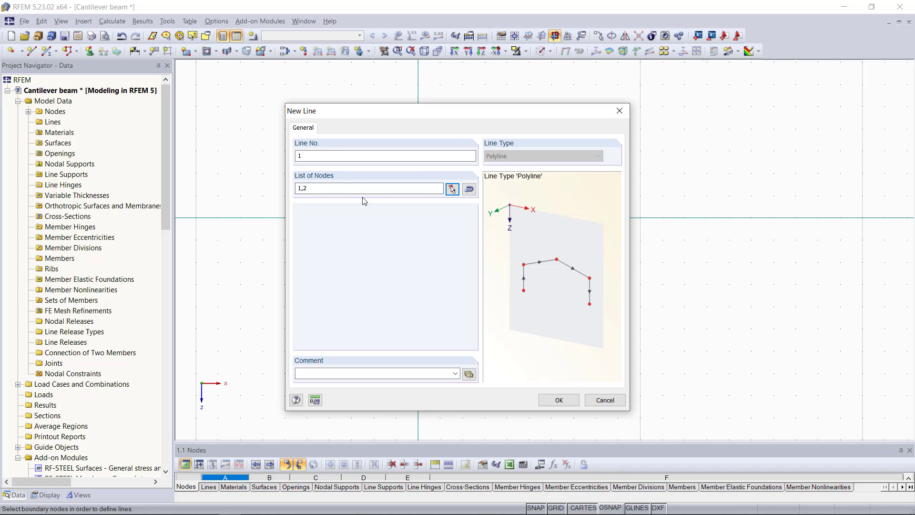
pyautogui.click(558, 399)
# Create a material described as Material 1 with a modulus of elasticity of 2300 kN/cm² and a Poisson's ratio of 0.2.
pyautogui.scroll(1, 515, 240)
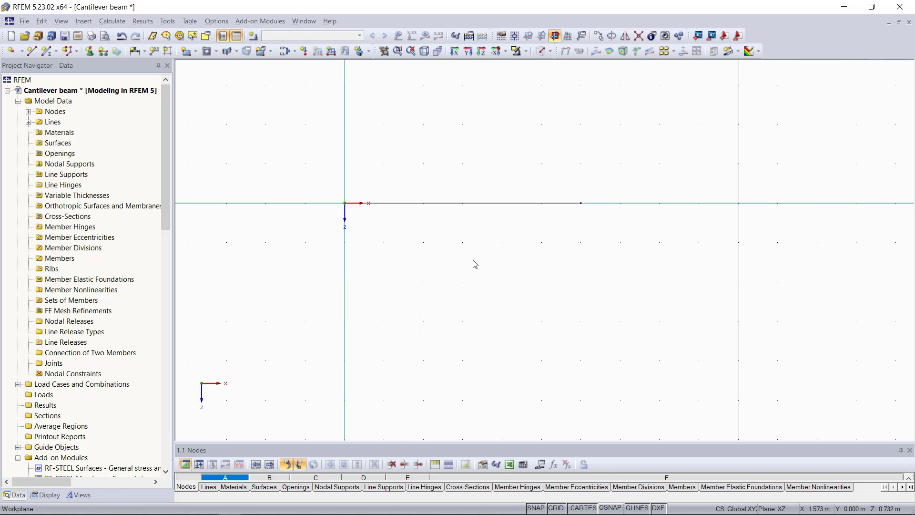
pyautogui.rightClick(55, 133)
pyautogui.click(85, 154)
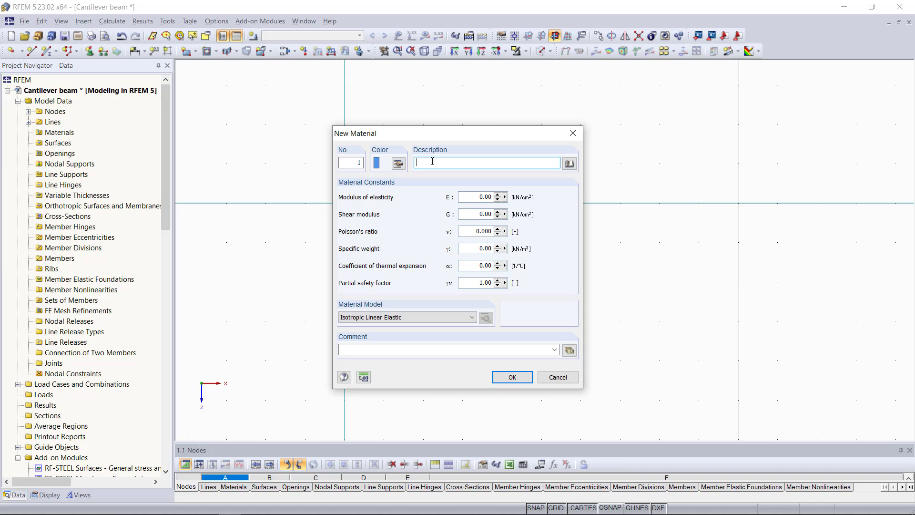
pyautogui.write('Material 1')
pyautogui.moveTo(479, 196); pyautogui.dragTo(510, 196)
pyautogui.write('2300')
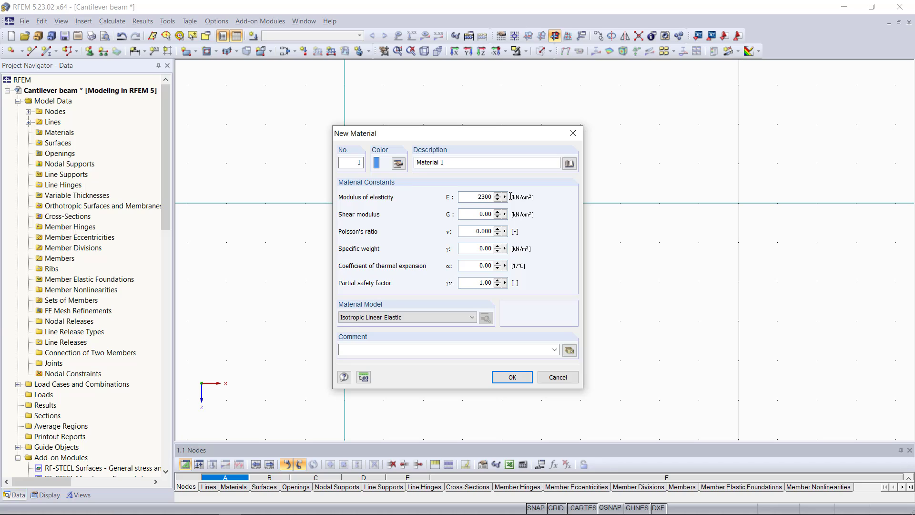
pyautogui.moveTo(476, 232); pyautogui.dragTo(510, 231)
pyautogui.write('0,2')
pyautogui.click(485, 248)
pyautogui.click(510, 378)
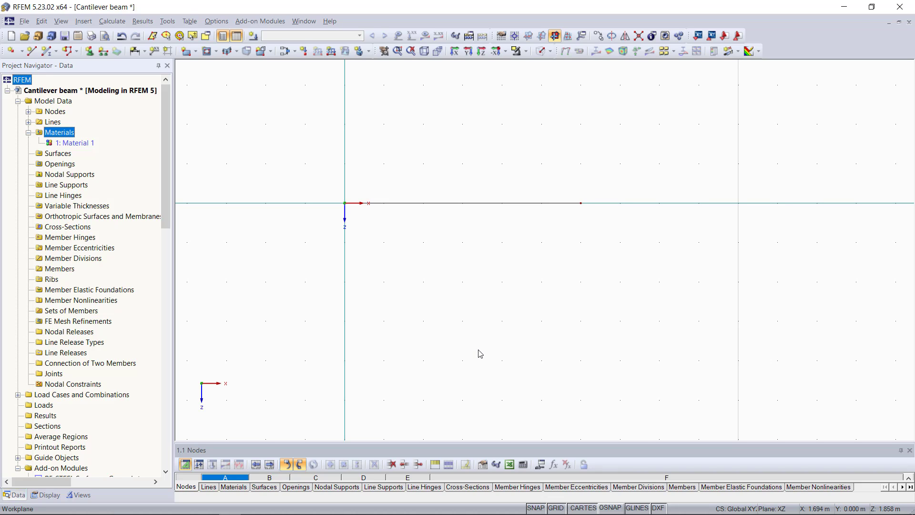
# Create a fixed nodal support on node 1 by adding the rotational restraint about Y to the uX and uZ supports.
pyautogui.rightClick(59, 174)
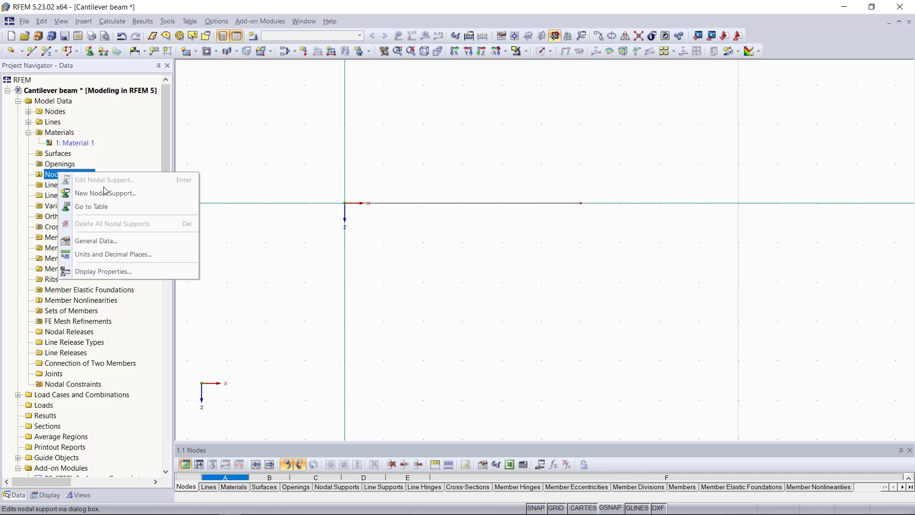
pyautogui.click(135, 196)
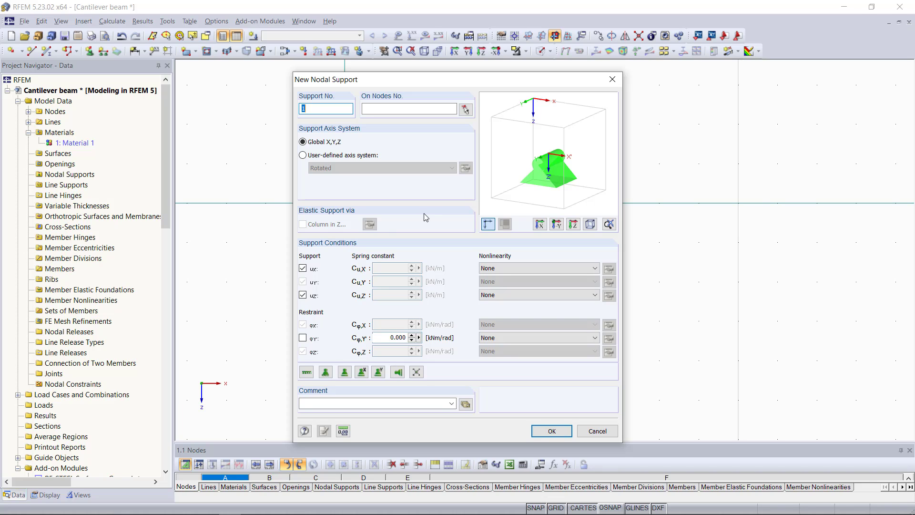
pyautogui.click(464, 110)
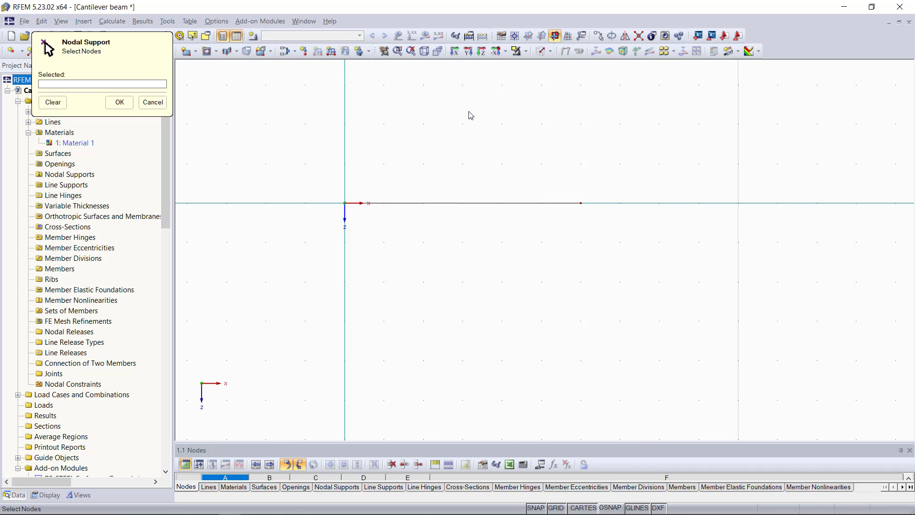
pyautogui.click(346, 203)
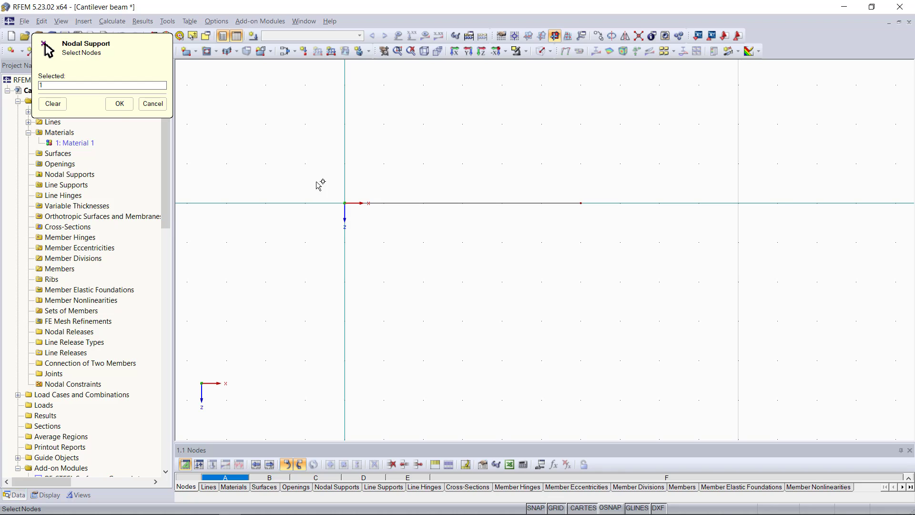
pyautogui.click(119, 103)
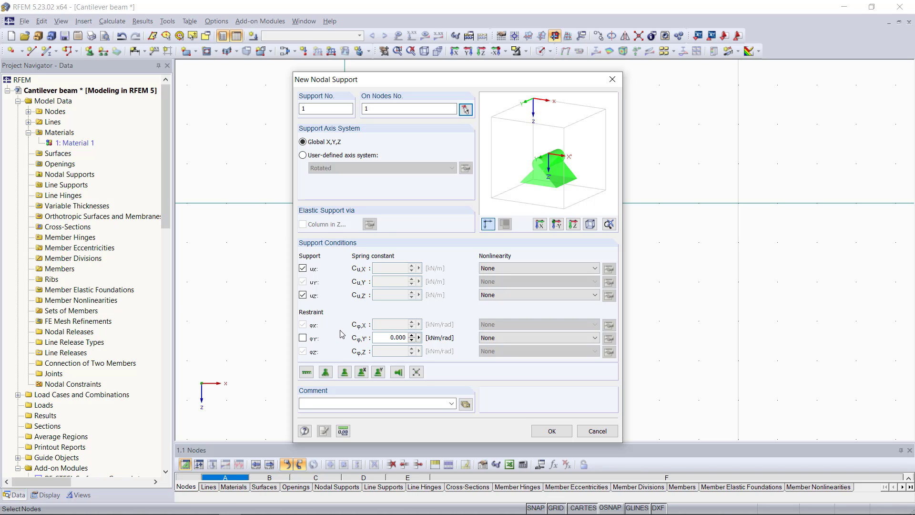
pyautogui.click(302, 338)
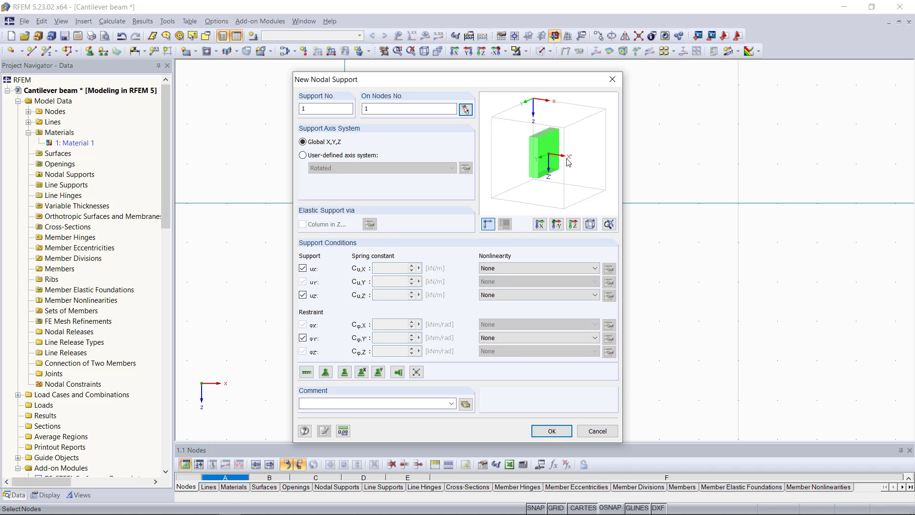
pyautogui.click(552, 431)
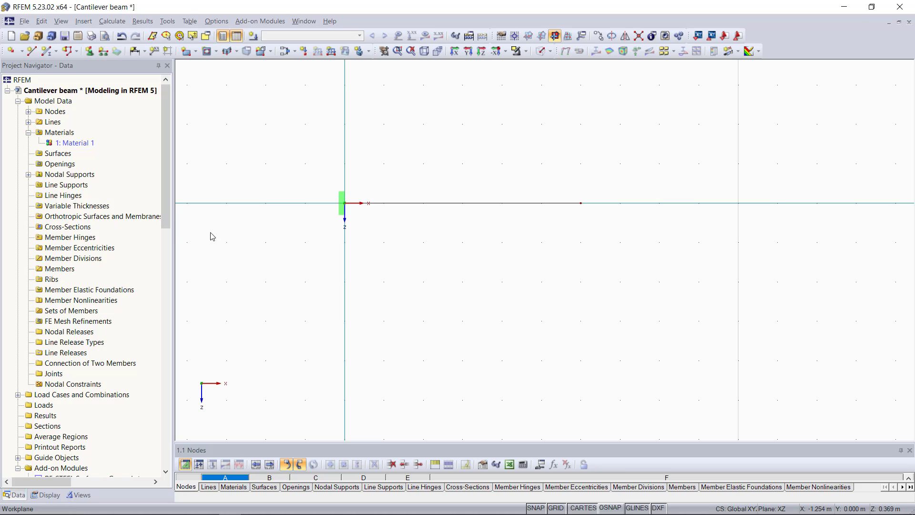
# Create a cross-section described as Rectangle 100/200 with Material 1 assigned, and expand the cross-section list.
pyautogui.rightClick(74, 228)
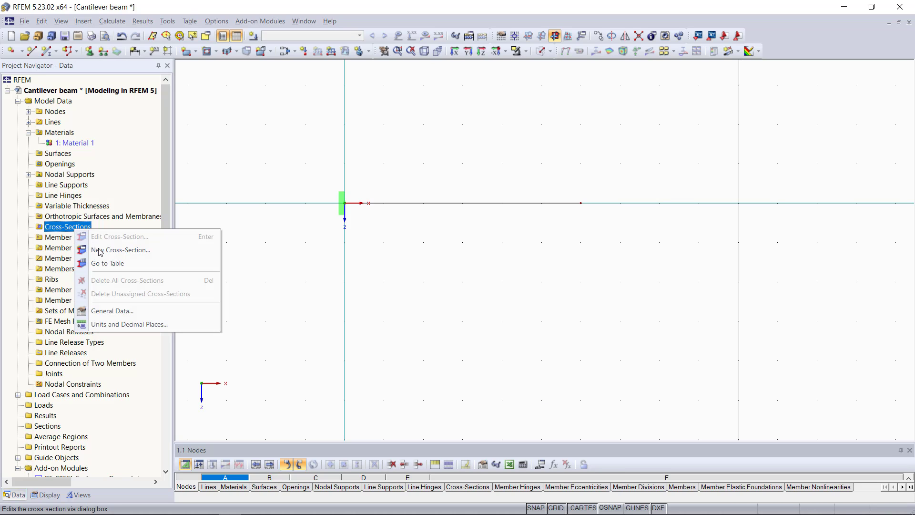
pyautogui.click(100, 250)
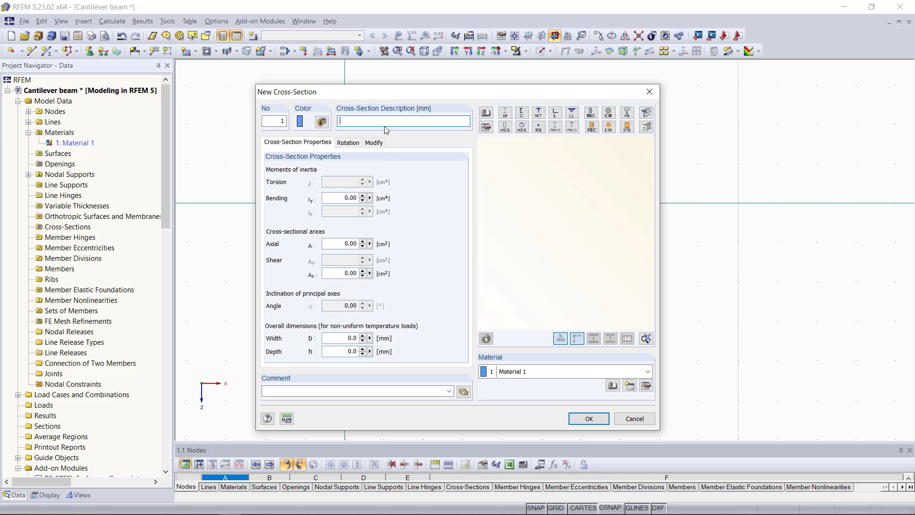
pyautogui.click(486, 113)
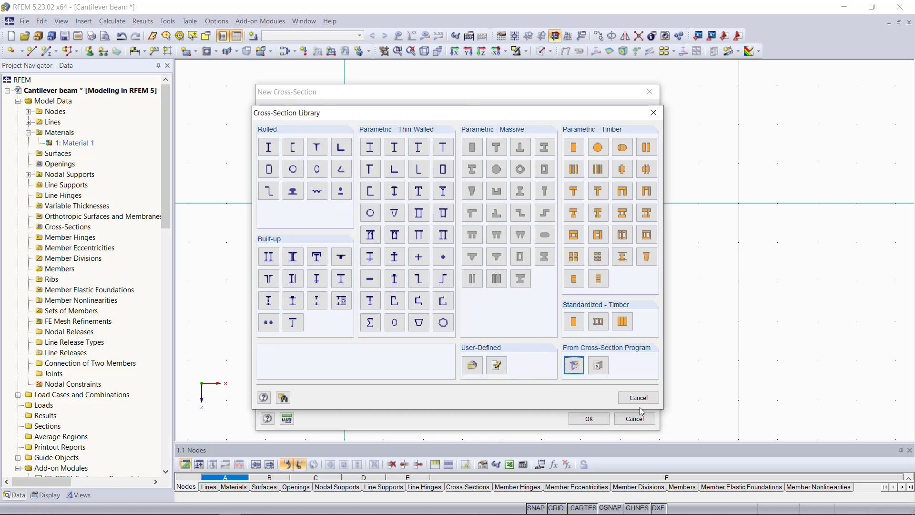
pyautogui.click(638, 397)
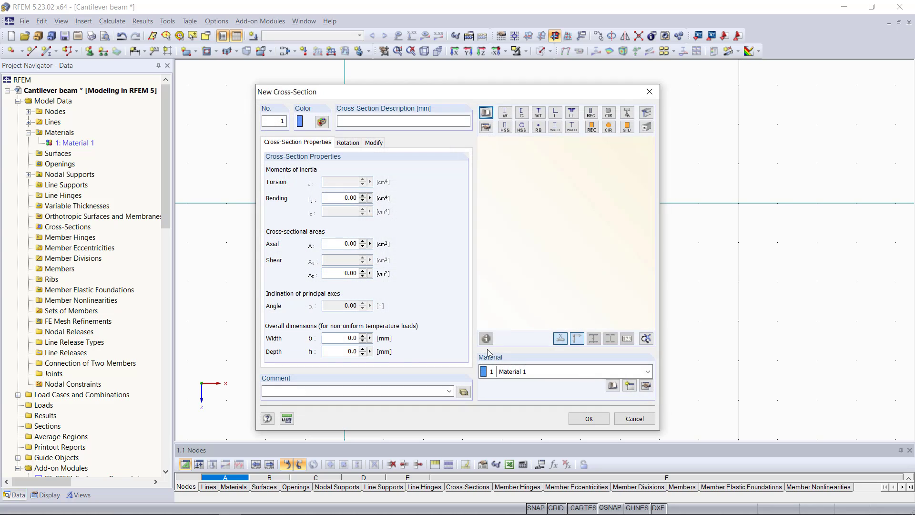
pyautogui.click(359, 123)
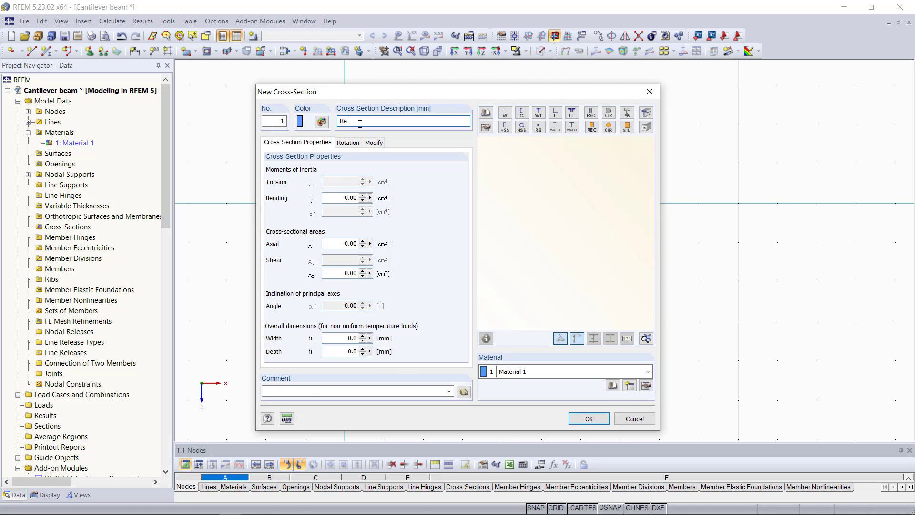
pyautogui.write('Rectangle 100/200')
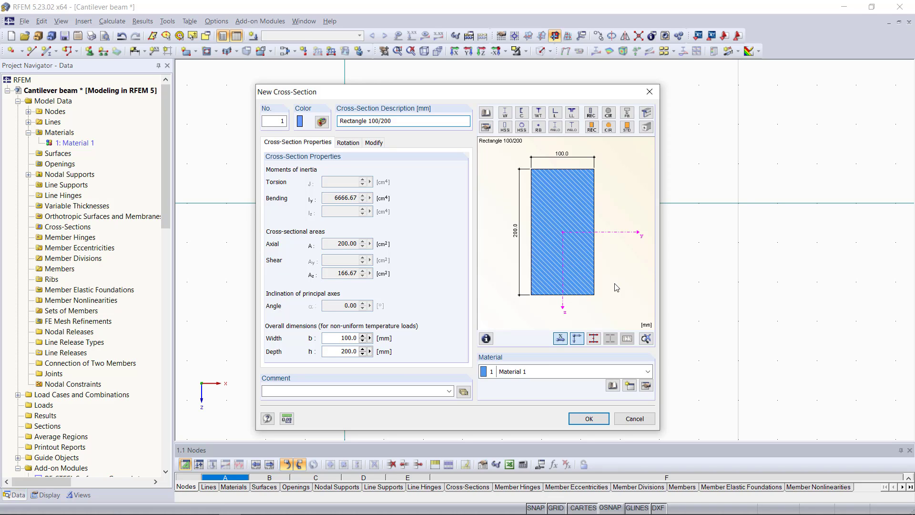
pyautogui.click(558, 376)
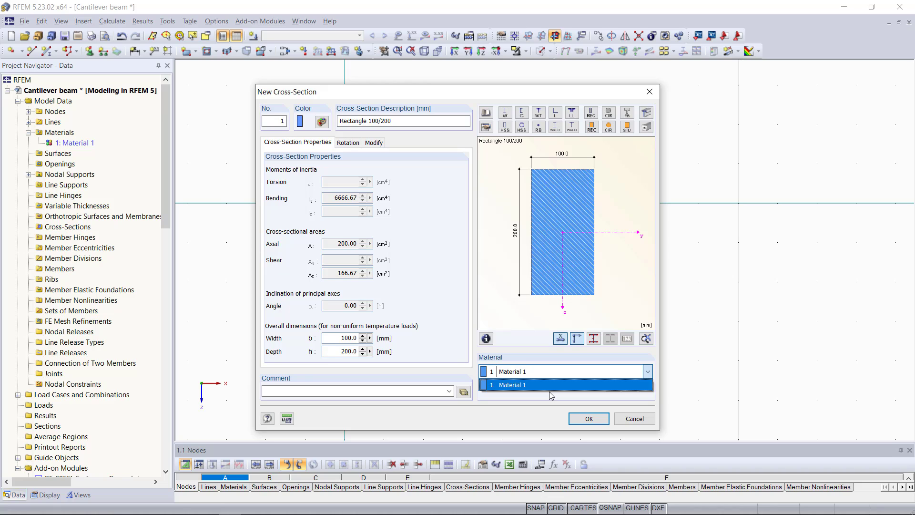
pyautogui.click(550, 392)
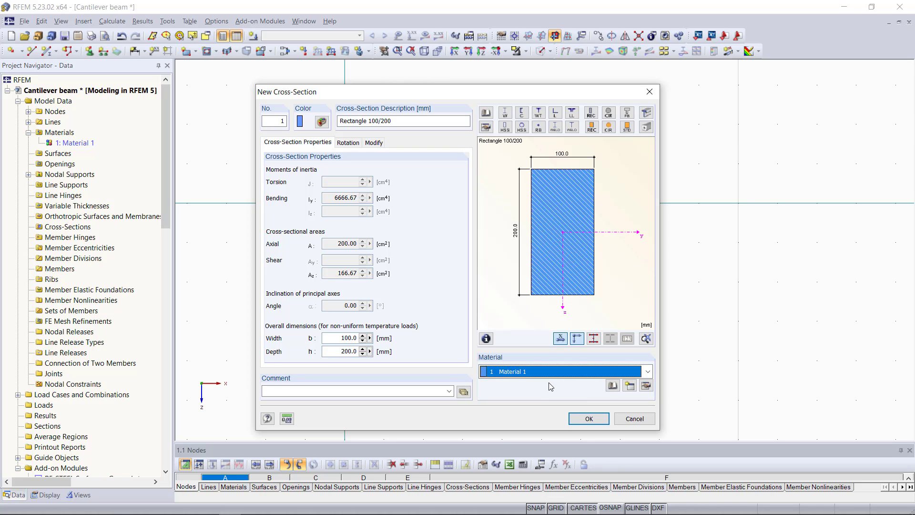
pyautogui.click(589, 418)
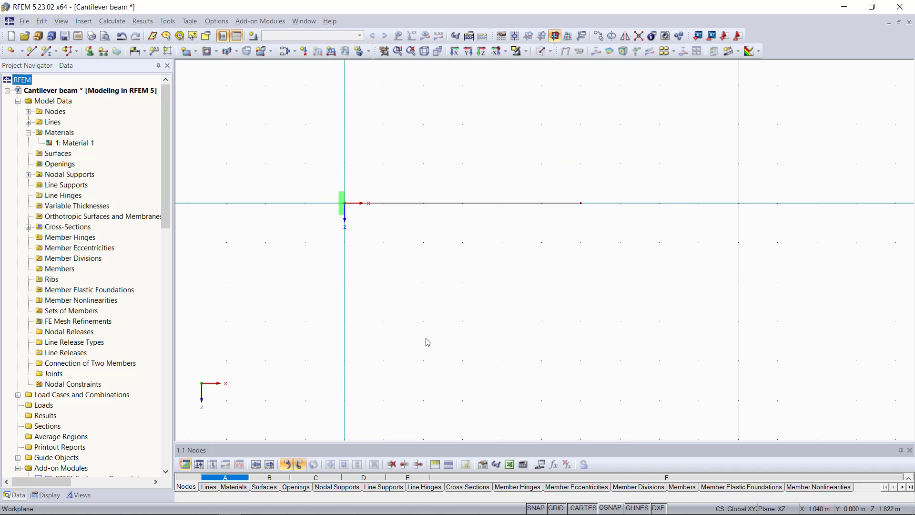
pyautogui.click(29, 227)
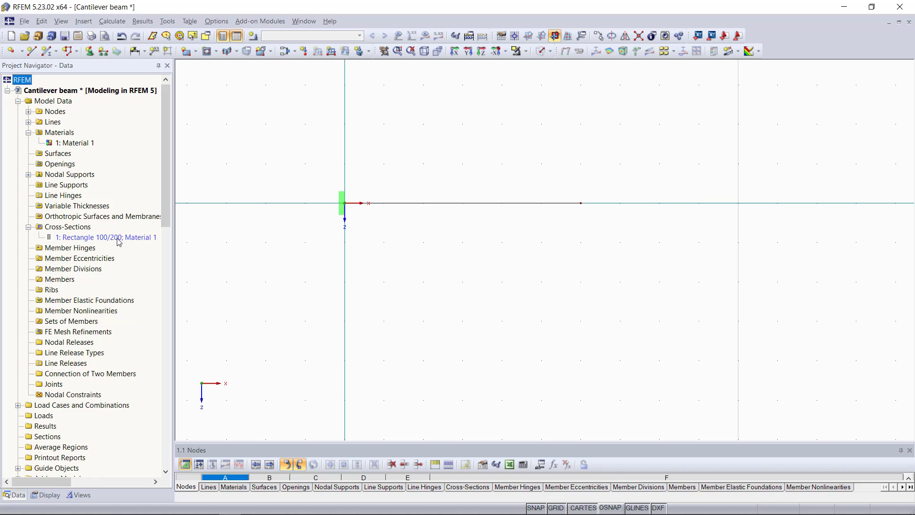
# Start a new member on line 1, picked graphically in the model, with the member type Beam.
pyautogui.click(64, 280)
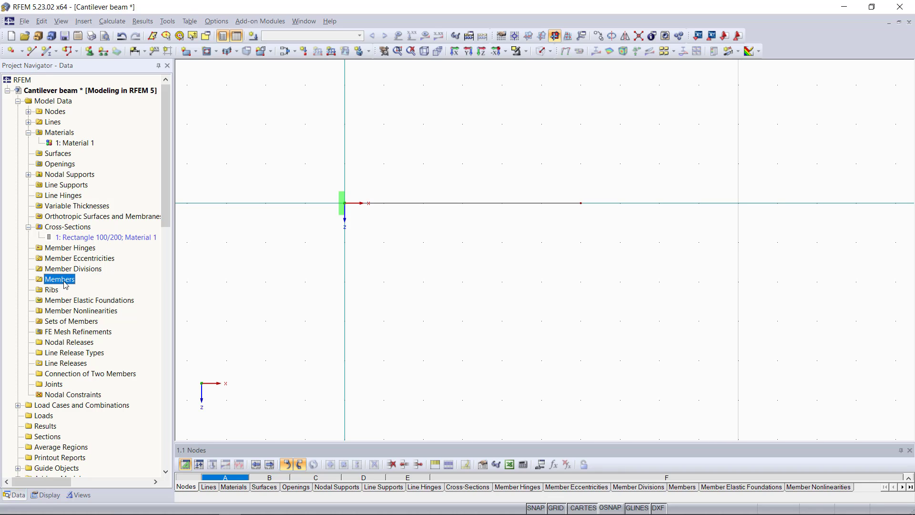
pyautogui.rightClick(66, 284)
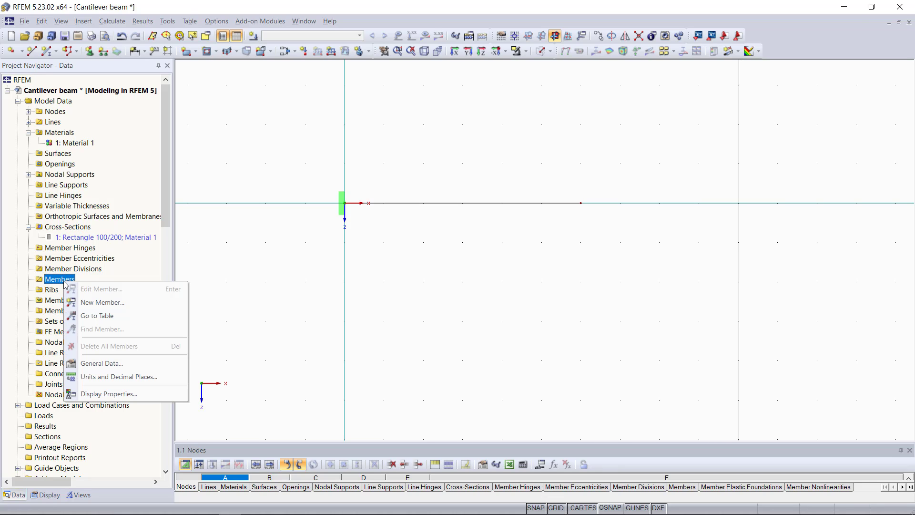
pyautogui.click(97, 302)
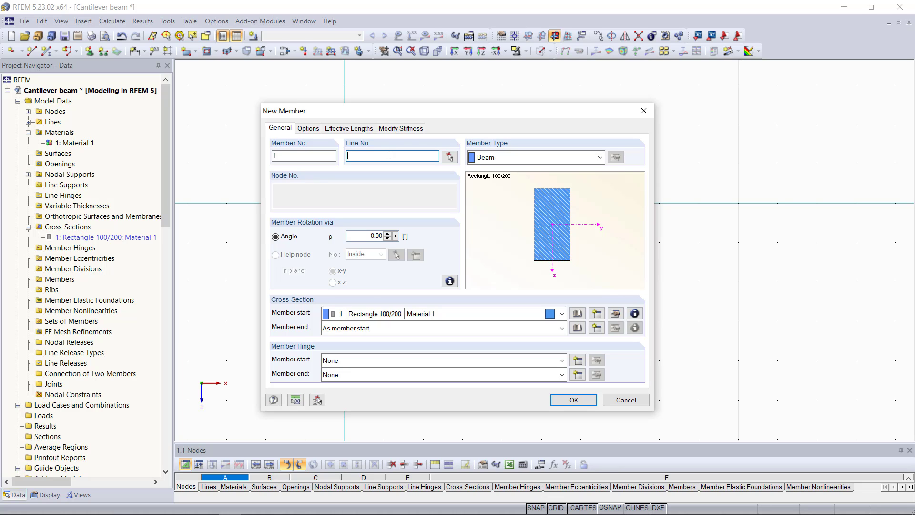
pyautogui.click(448, 157)
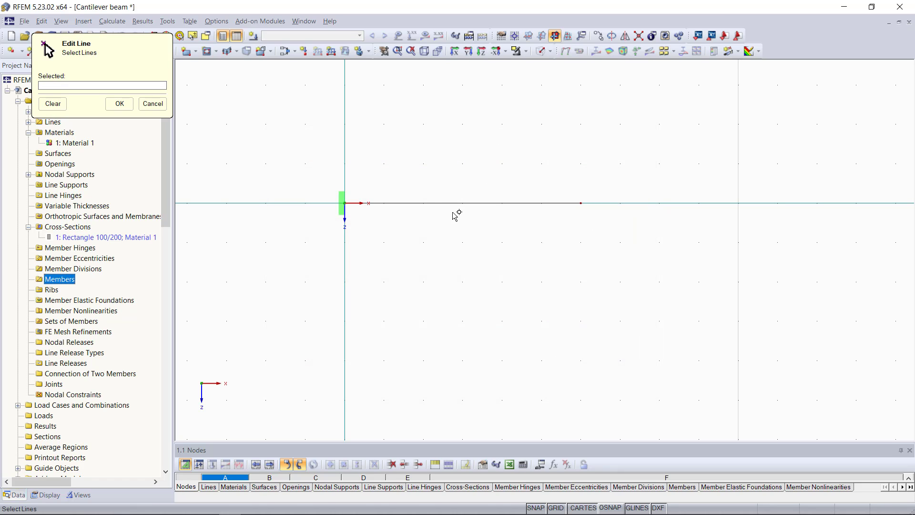
pyautogui.click(452, 203)
pyautogui.click(119, 103)
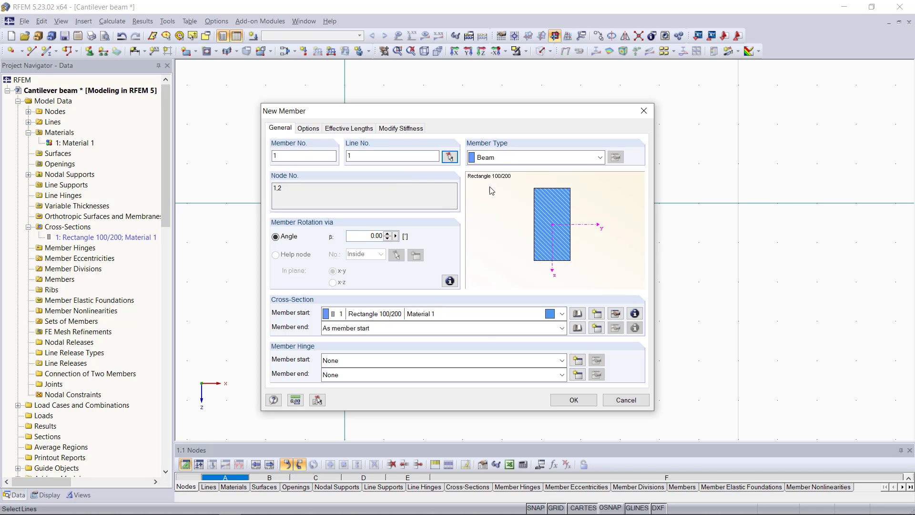
pyautogui.click(511, 159)
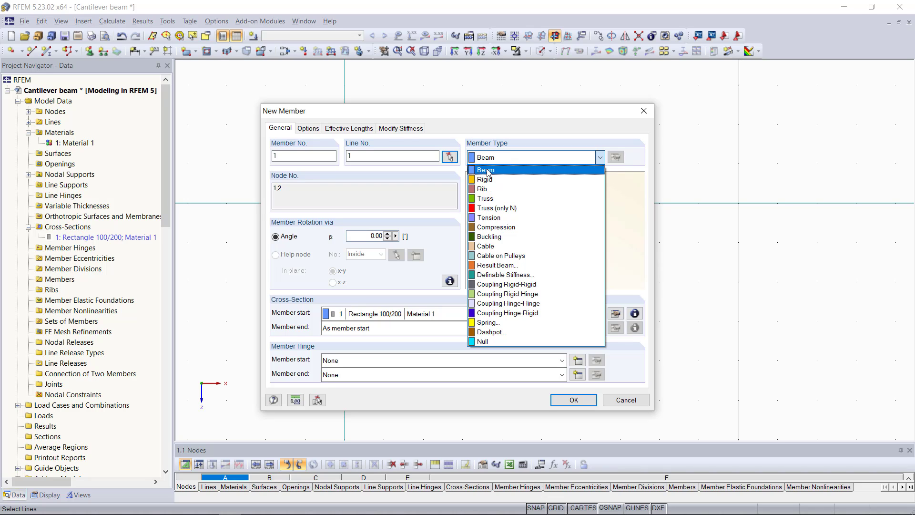
pyautogui.click(499, 174)
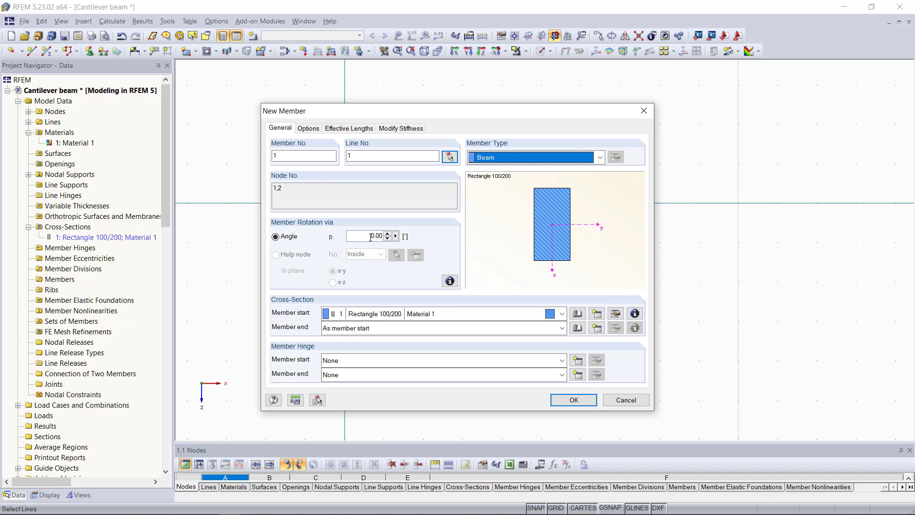
# Create the member with 0° rotation, Rectangle 100/200 at its start, the end set as member start, and no hinges.
pyautogui.click(387, 234)
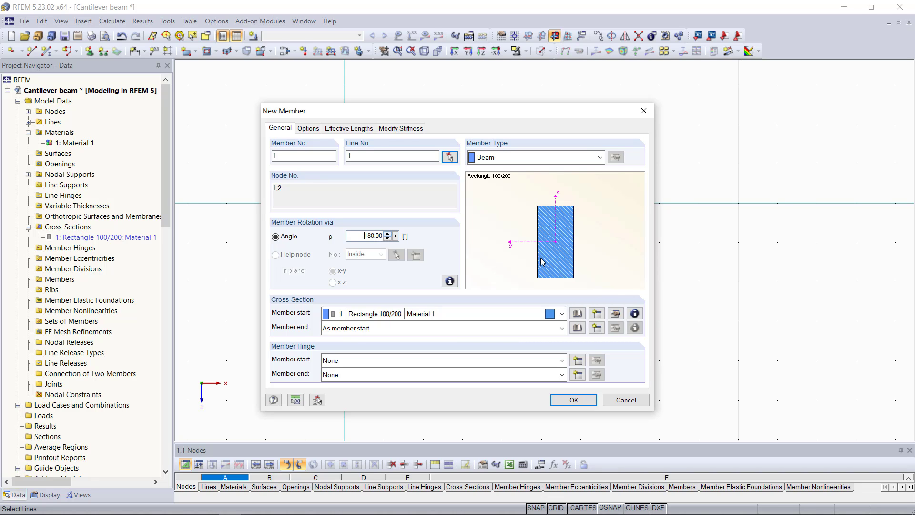
pyautogui.click(388, 239)
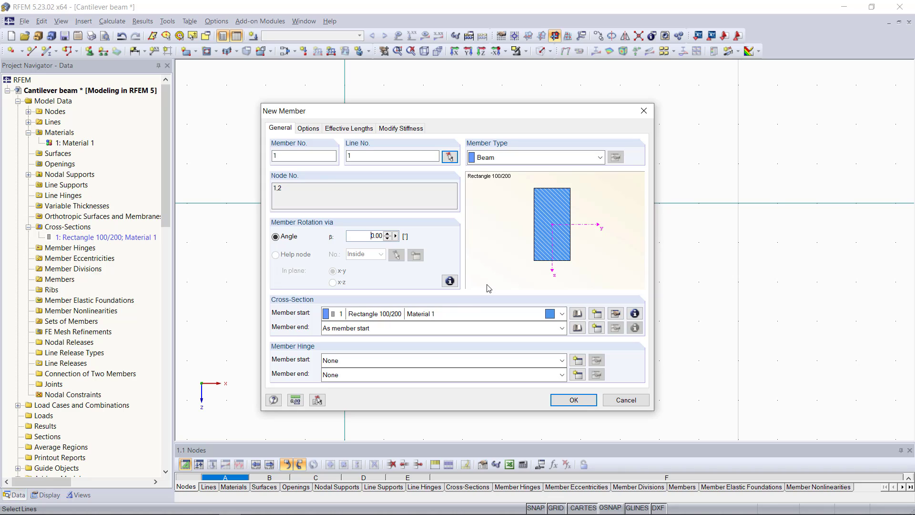
pyautogui.click(456, 314)
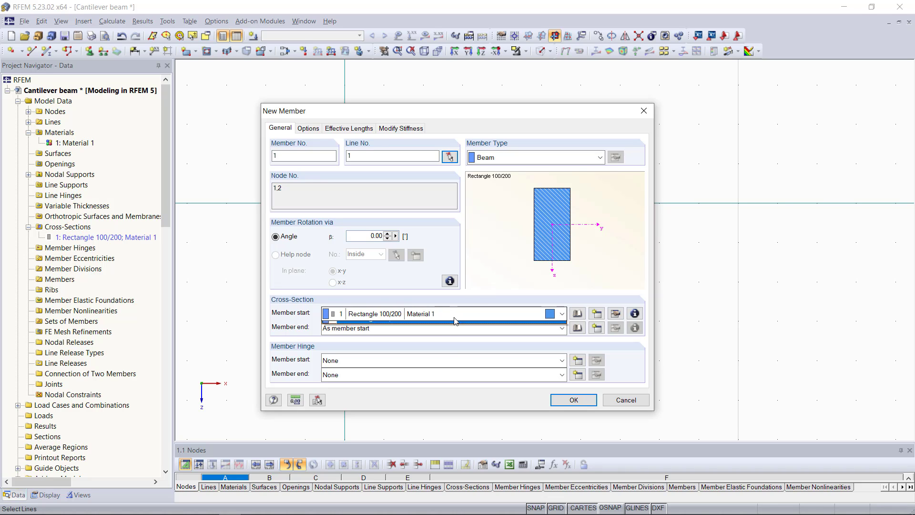
pyautogui.click(456, 322)
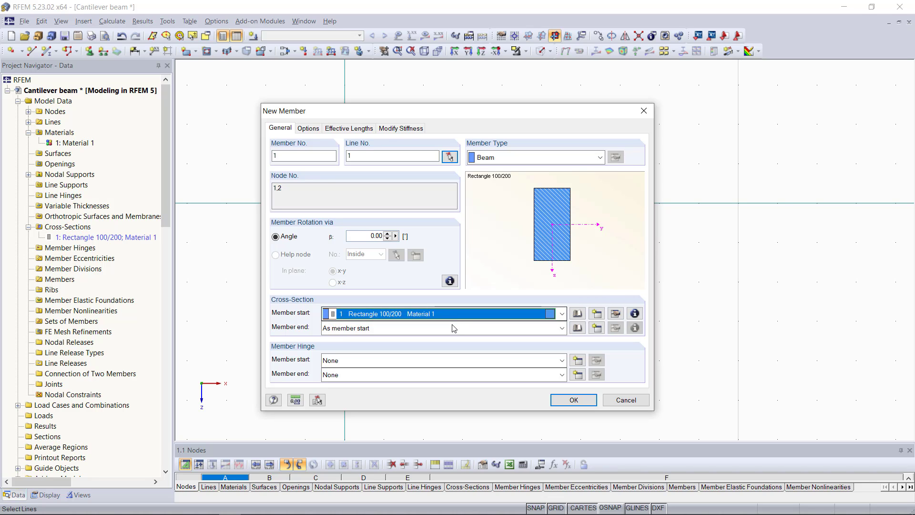
pyautogui.click(451, 328)
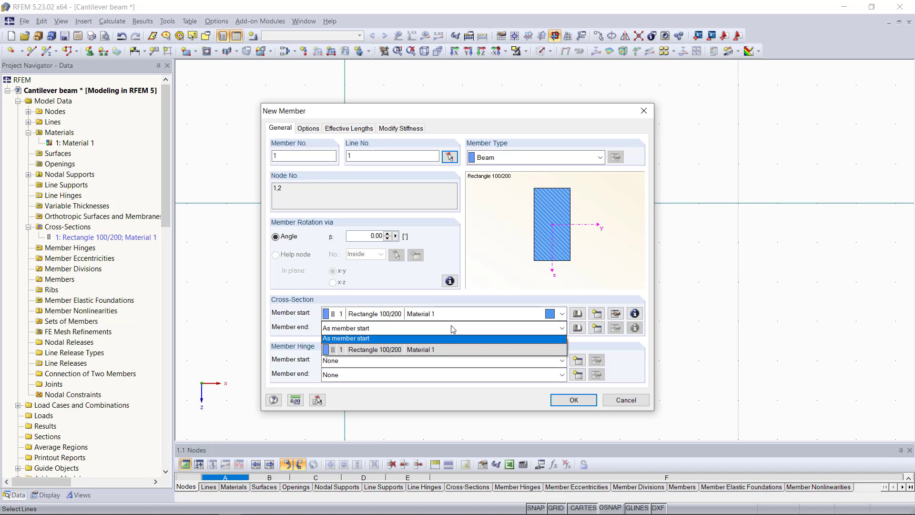
pyautogui.click(413, 341)
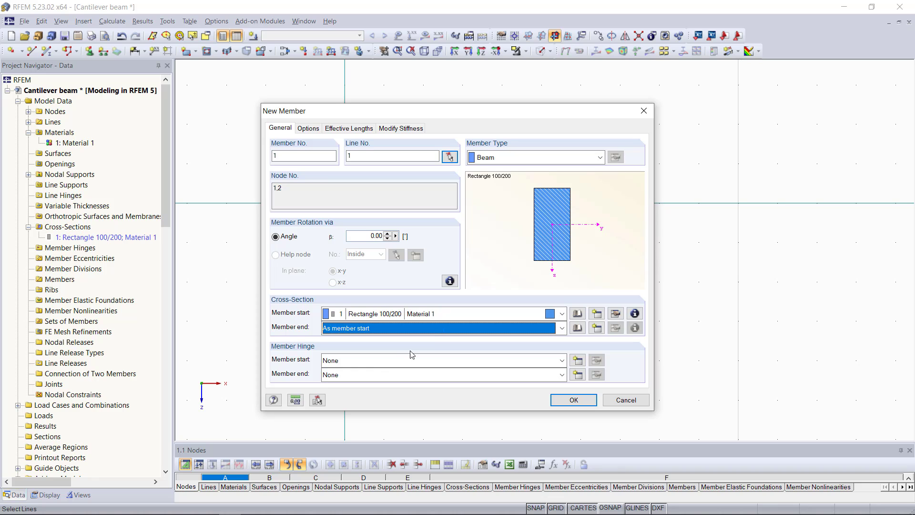
pyautogui.click(386, 360)
pyautogui.click(386, 374)
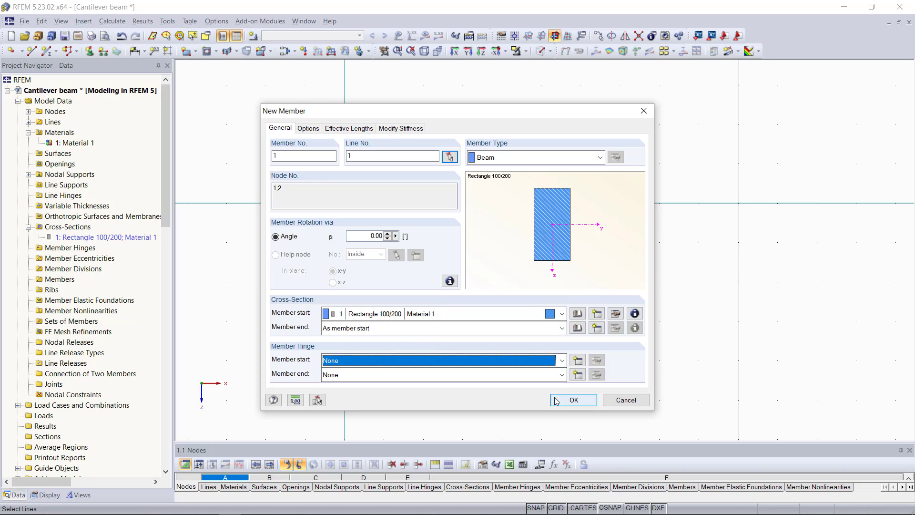
pyautogui.click(562, 401)
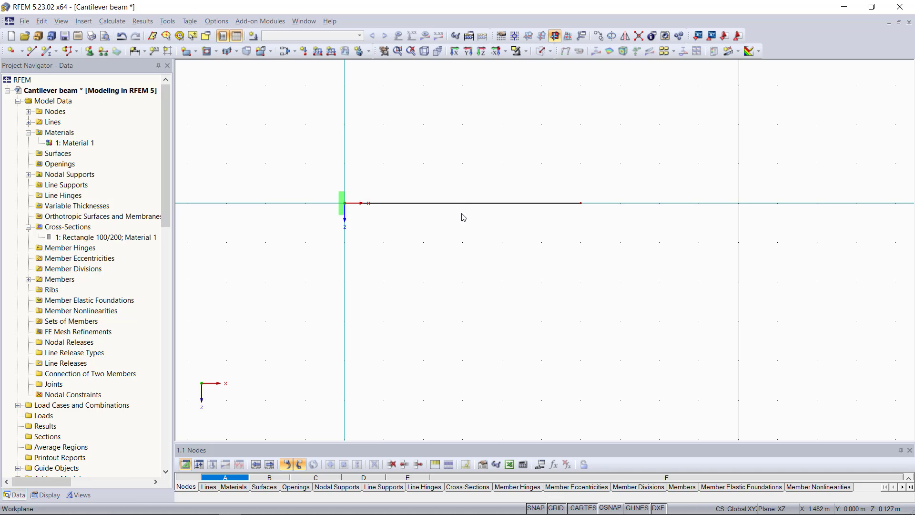
# Switch the model display from wireframe to a solid rendering of the beam.
pyautogui.click(540, 51)
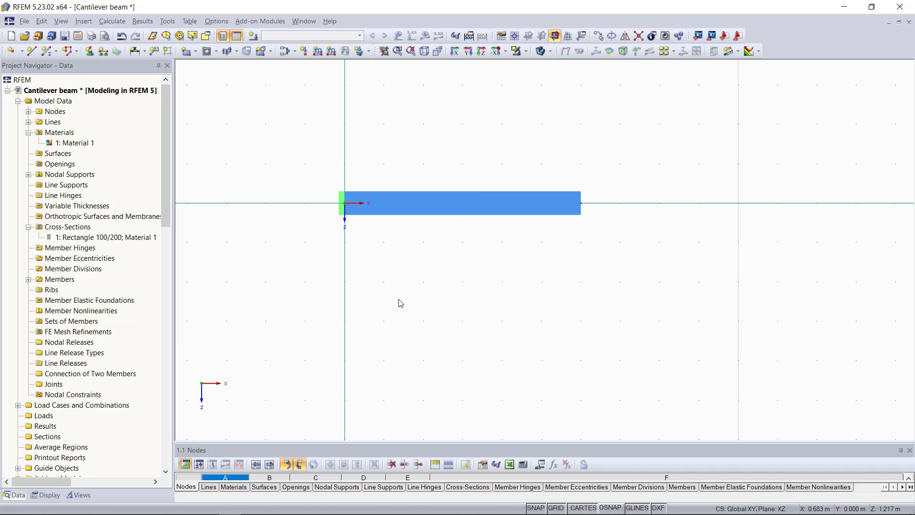
pyautogui.click(540, 51)
pyautogui.scroll(1, 305, 179)
pyautogui.scroll(1, 305, 179)
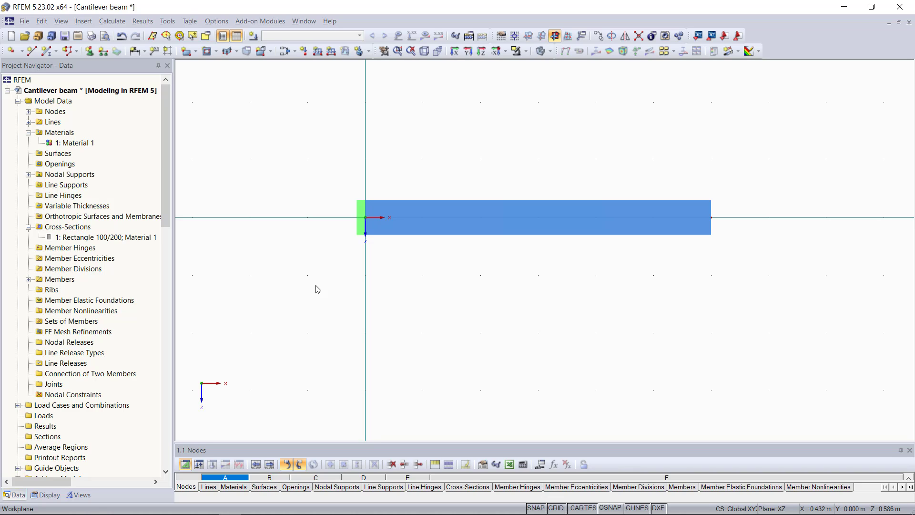
# Create load case 1 described as All Loads with its self-weight deactivated.
pyautogui.scroll(-2, 98, 311)
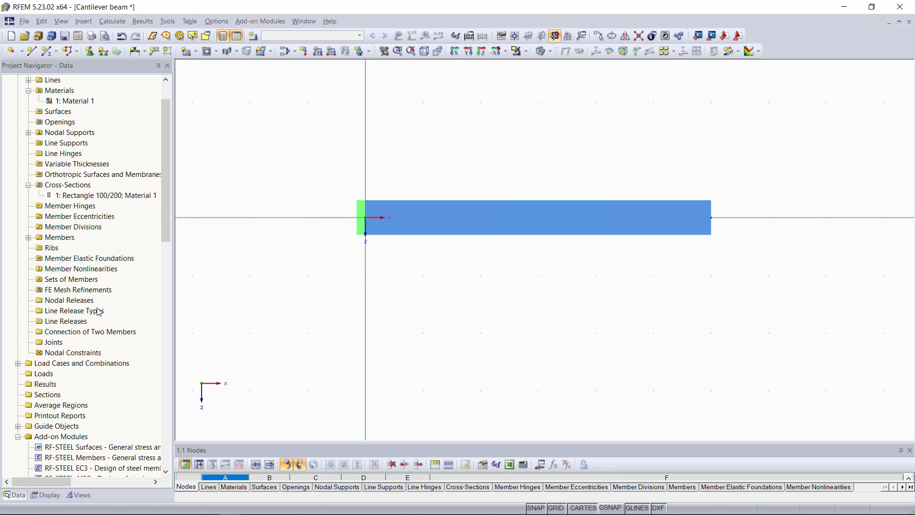
pyautogui.click(68, 364)
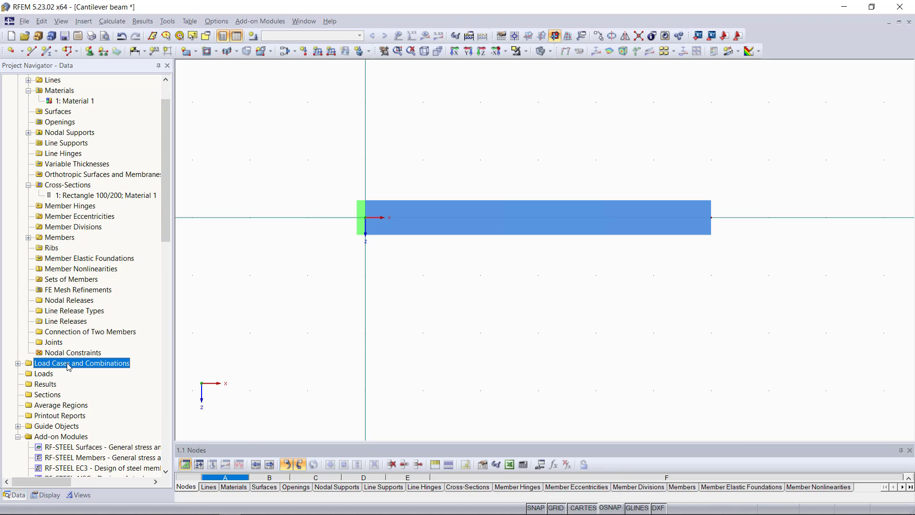
pyautogui.rightClick(69, 364)
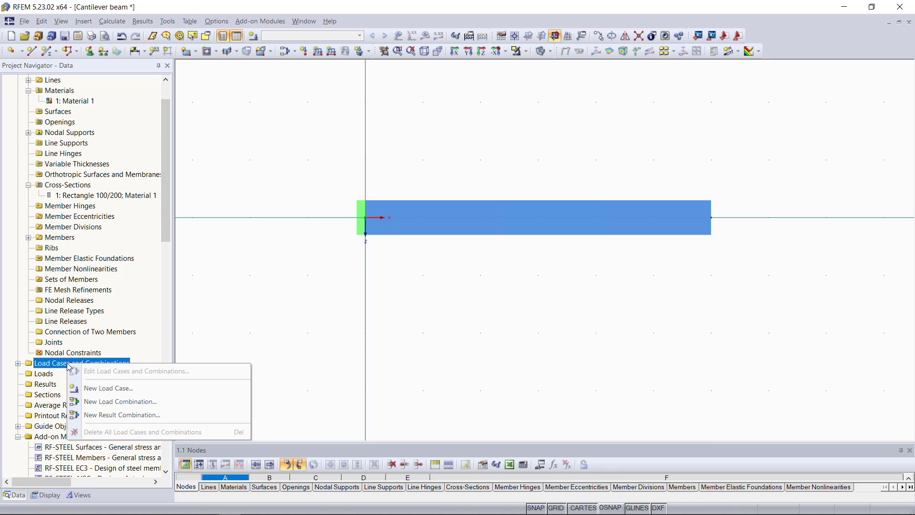
pyautogui.click(117, 389)
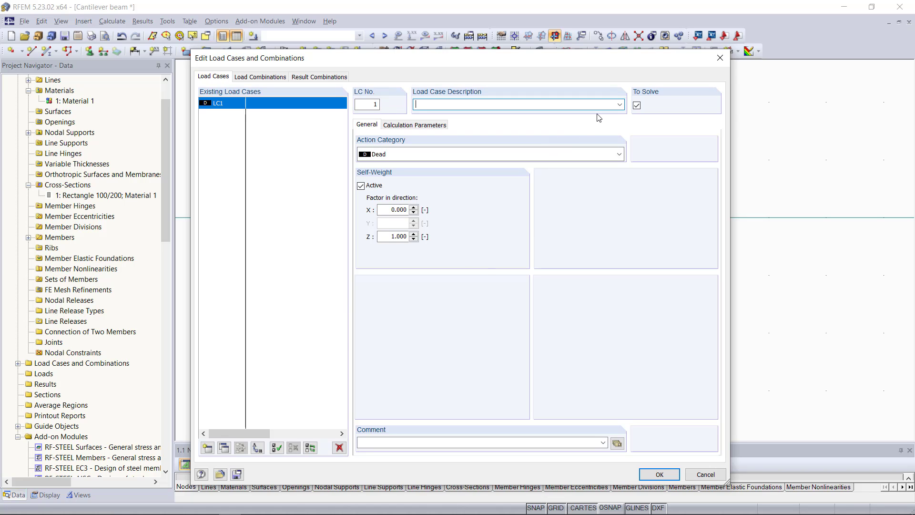
pyautogui.click(619, 105)
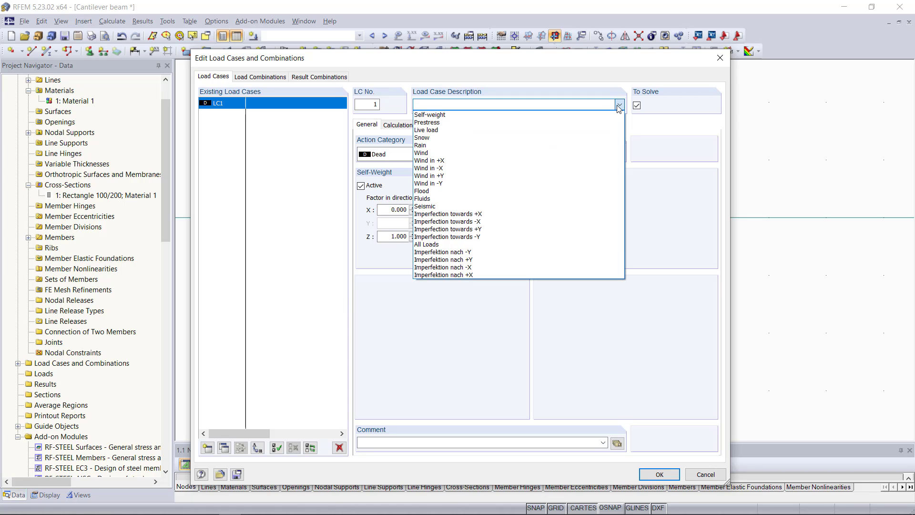
pyautogui.click(455, 244)
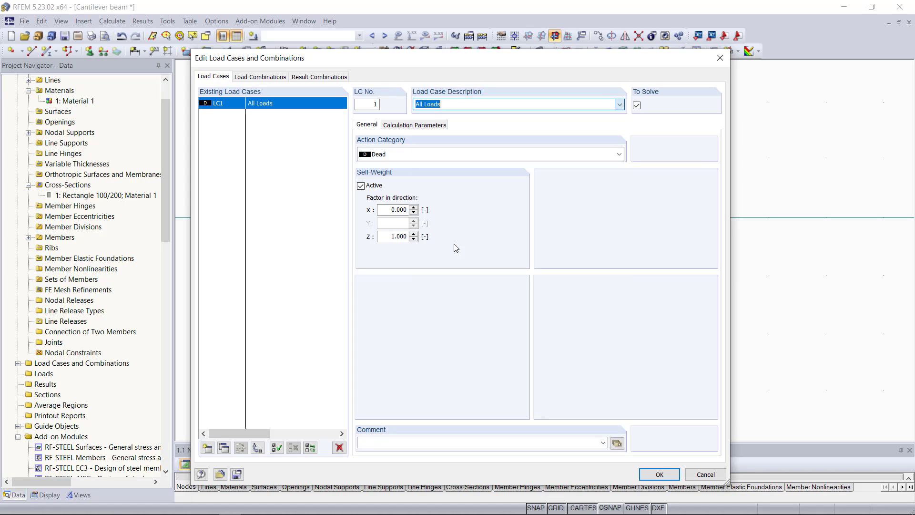
pyautogui.click(362, 188)
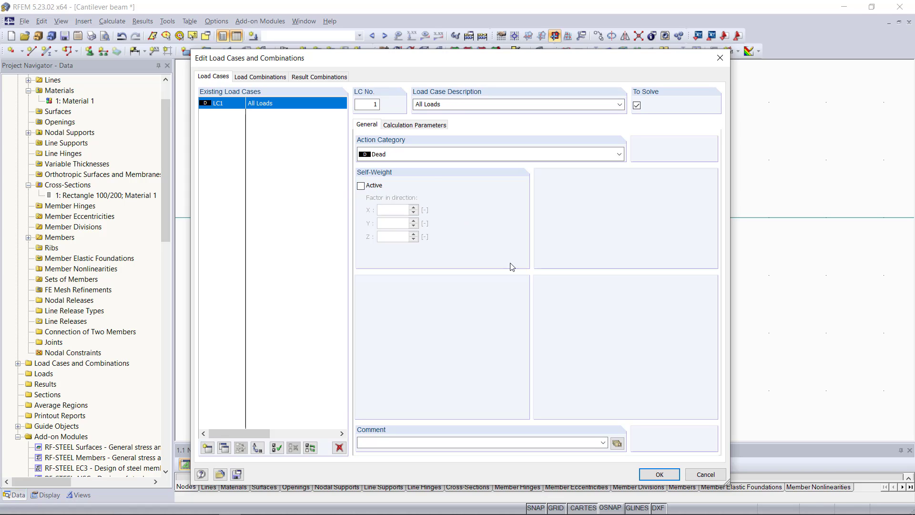
pyautogui.click(657, 474)
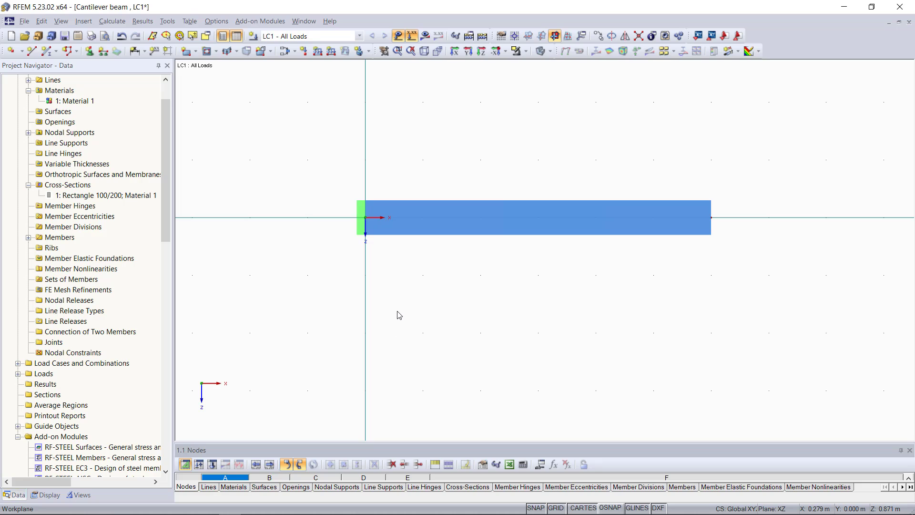
# Start a new member load in LC1: All Loads with load type Force and a trapezoidal distribution.
pyautogui.scroll(-1, 62, 345)
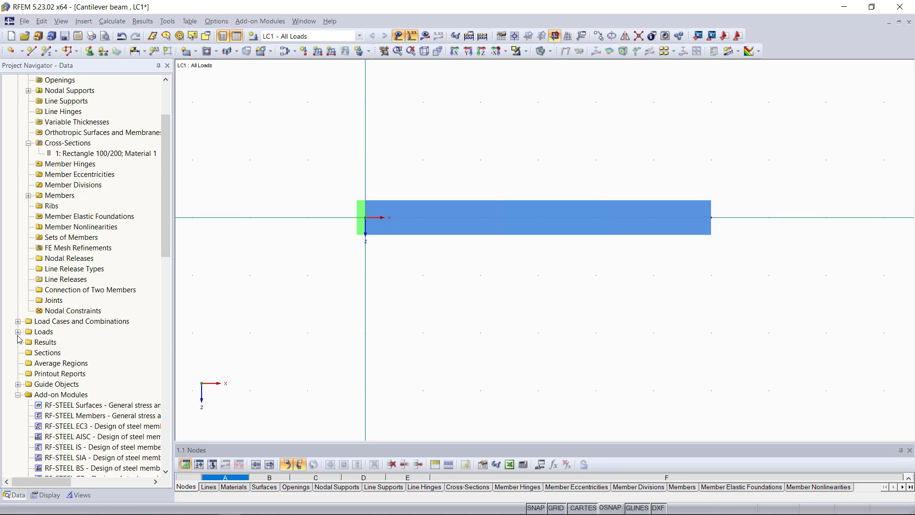
pyautogui.click(17, 333)
pyautogui.click(18, 332)
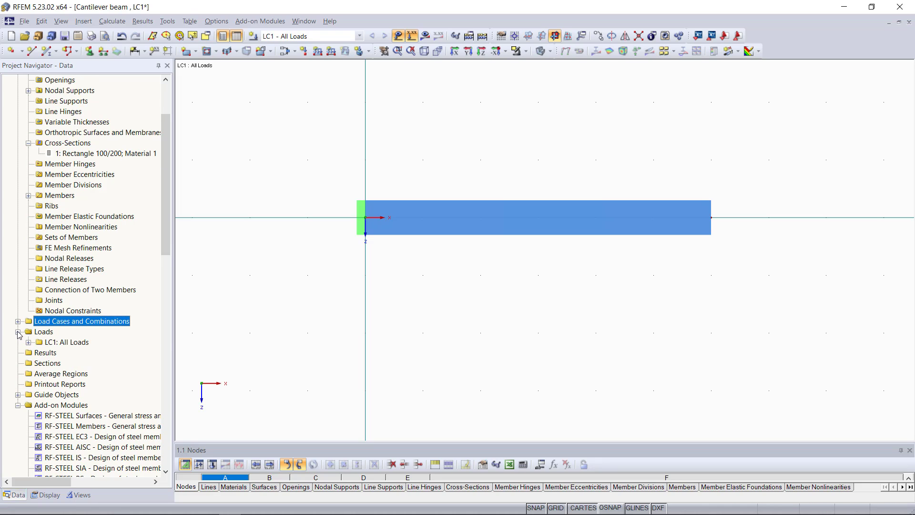
pyautogui.scroll(-1, 65, 336)
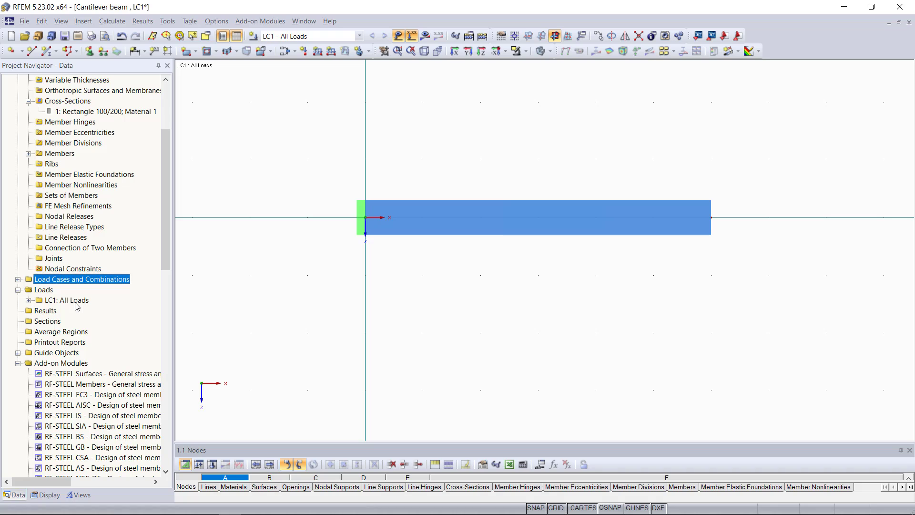
pyautogui.click(28, 301)
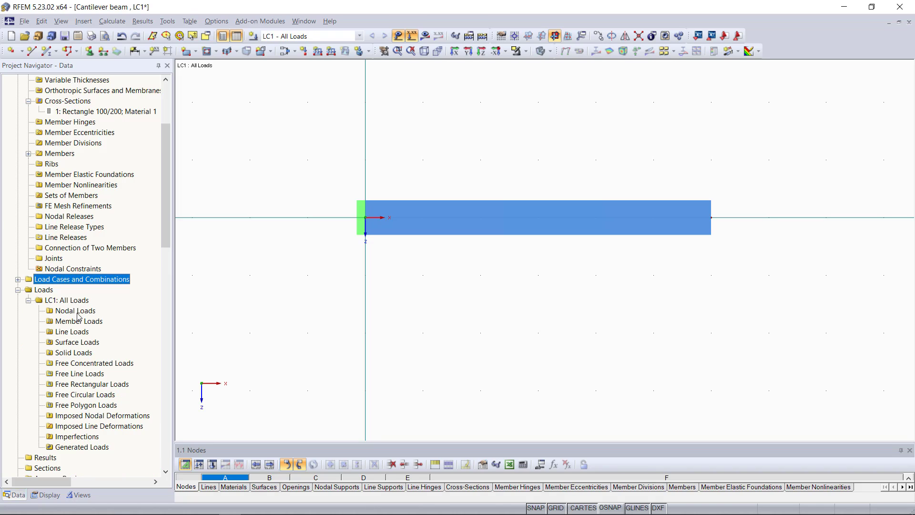
pyautogui.scroll(-1, 78, 315)
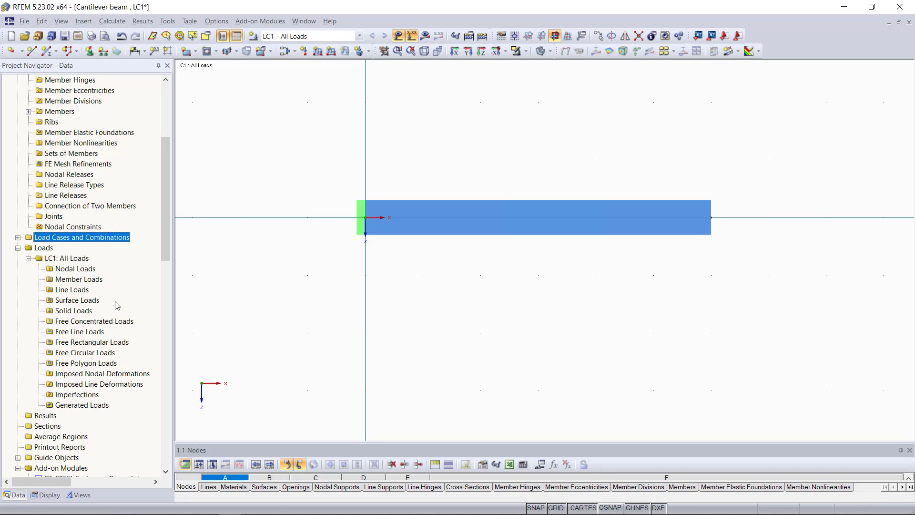
pyautogui.click(88, 281)
pyautogui.rightClick(87, 282)
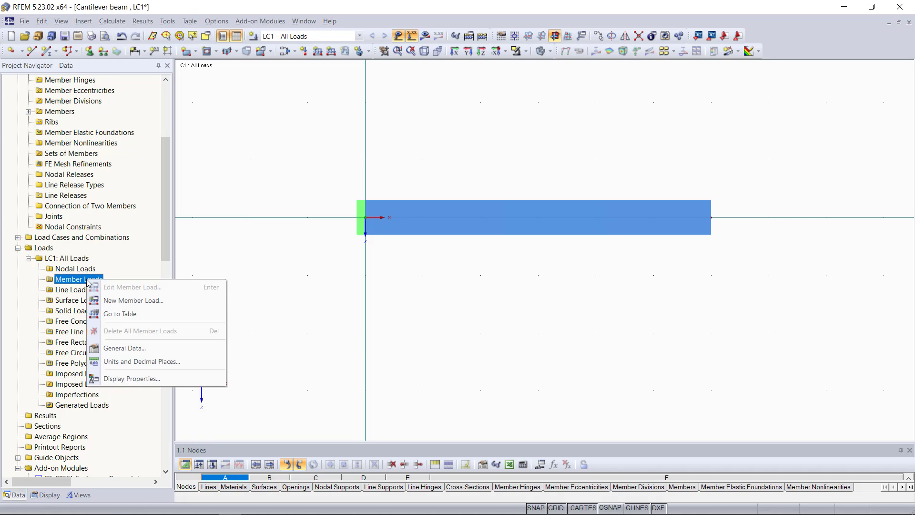
pyautogui.click(134, 300)
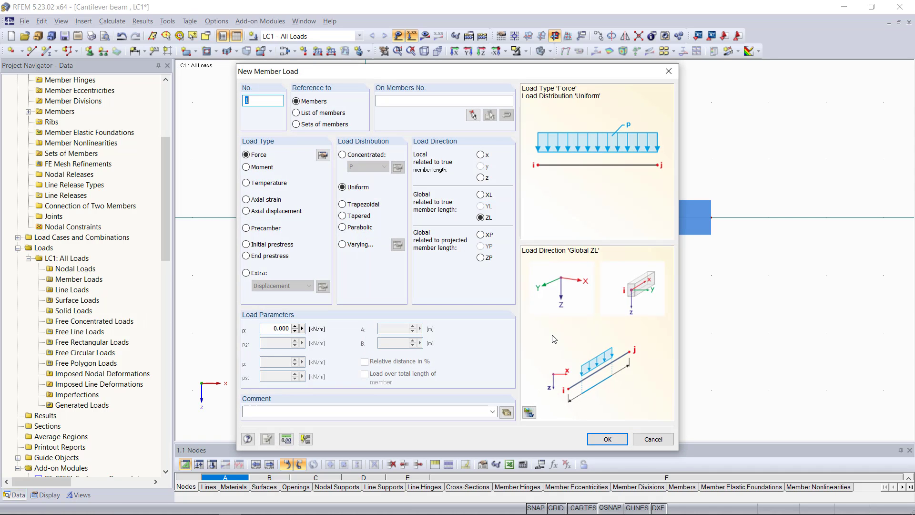
pyautogui.click(247, 154)
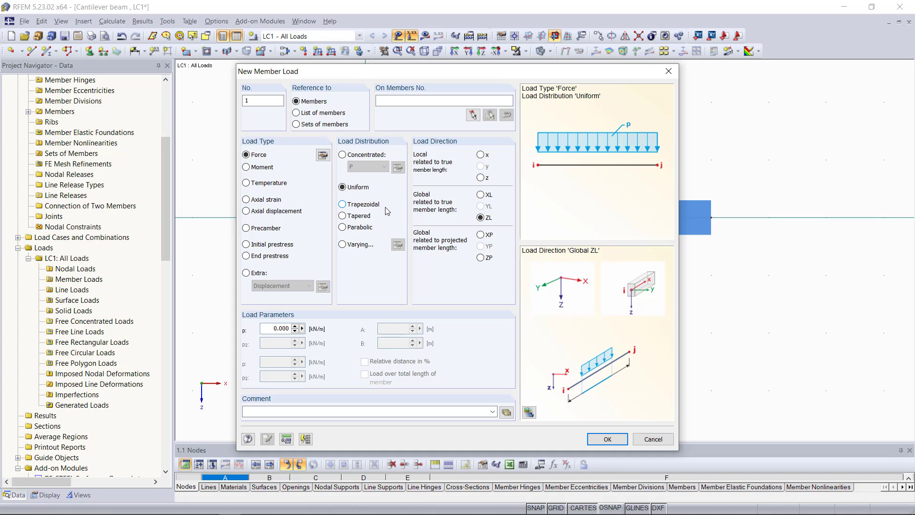
pyautogui.click(343, 205)
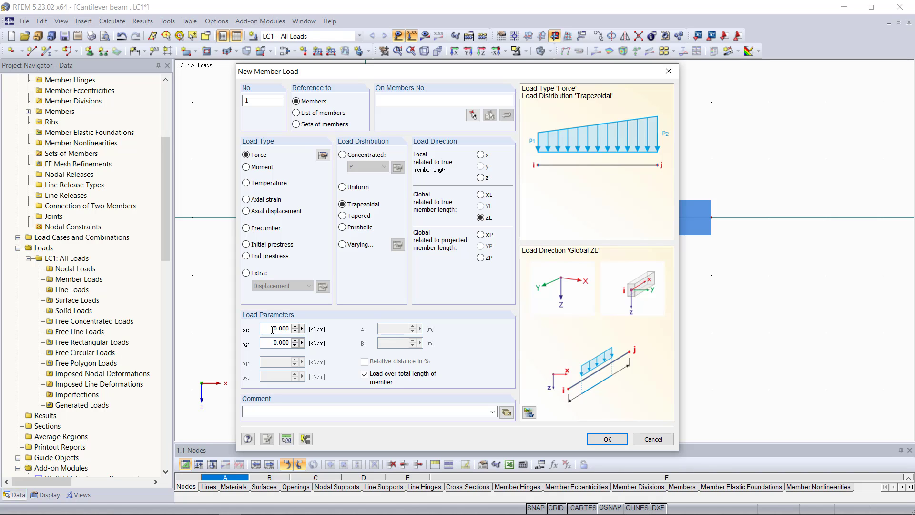
# Set the load magnitudes p1 to 0 and p2 to 5 kN/m, and deactivate loading over the total member length.
pyautogui.moveTo(272, 328); pyautogui.dragTo(299, 328)
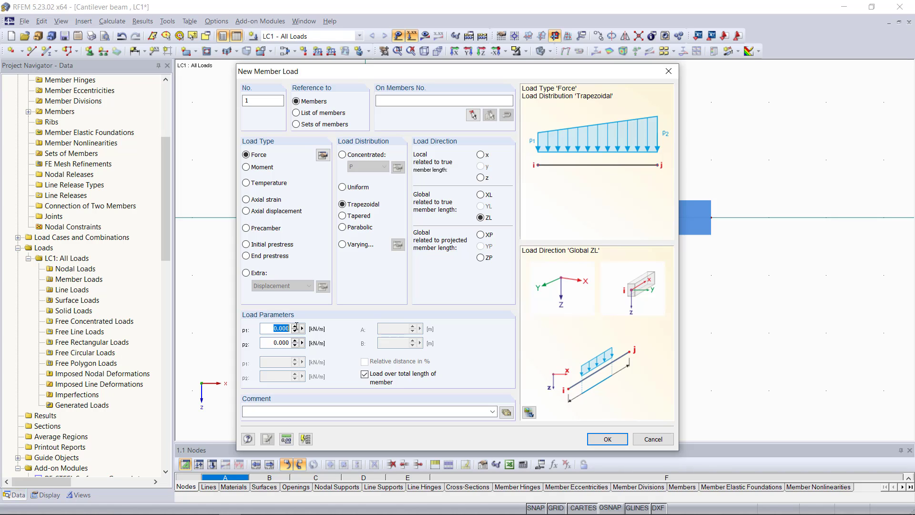
pyautogui.click(281, 343)
pyautogui.moveTo(272, 342); pyautogui.dragTo(337, 346)
pyautogui.write('5')
pyautogui.click(380, 381)
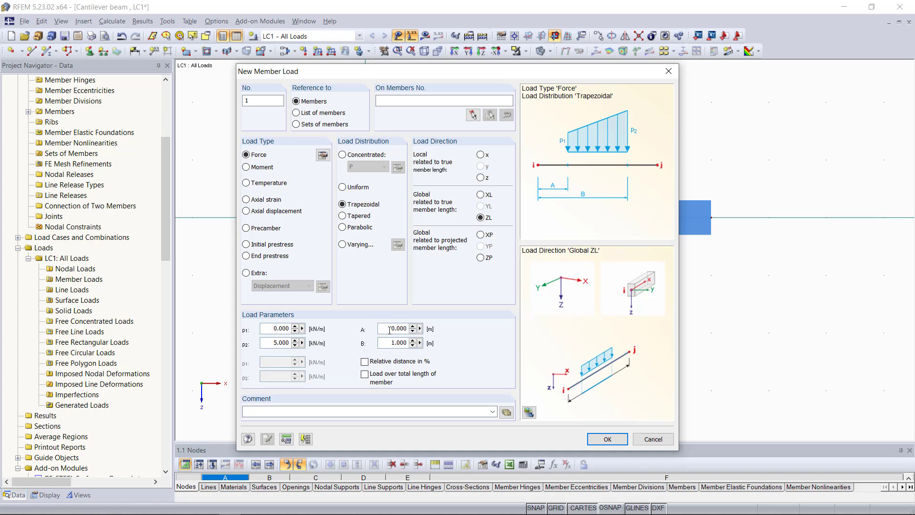
# Set the load's start distance A to 1.5 m and its end distance B to 3 m.
pyautogui.doubleClick(390, 329)
pyautogui.write('1,5')
pyautogui.click(396, 341)
pyautogui.doubleClick(385, 343)
pyautogui.write('3')
pyautogui.press('Tab')
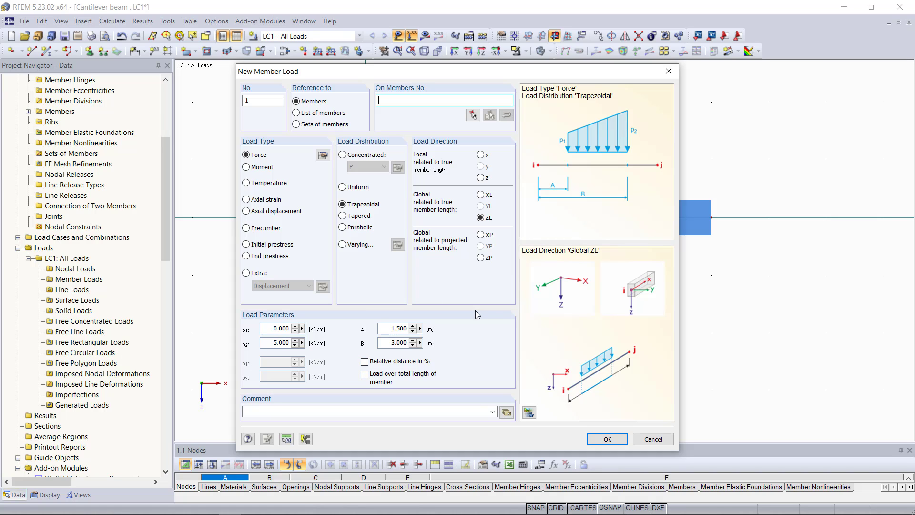
# Assign the load to the cantilever beam by picking the member graphically, and create the member load.
pyautogui.click(473, 117)
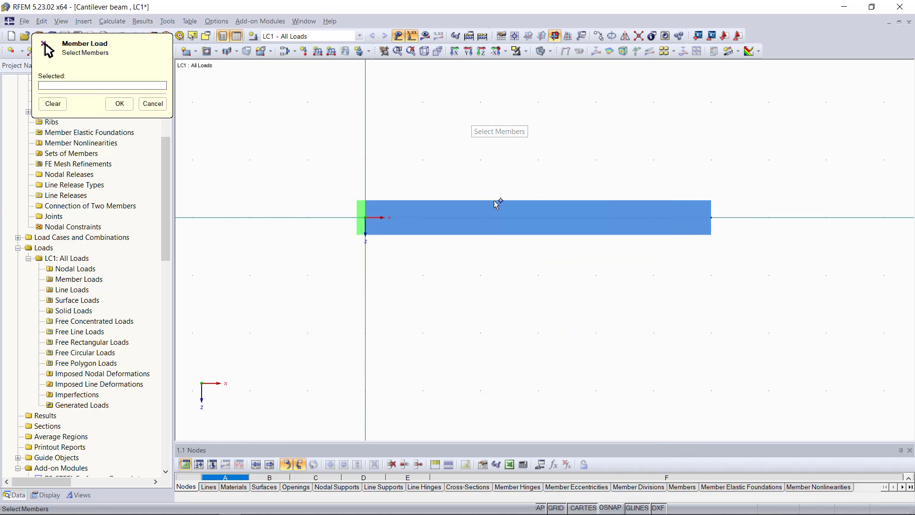
pyautogui.click(496, 210)
pyautogui.click(119, 104)
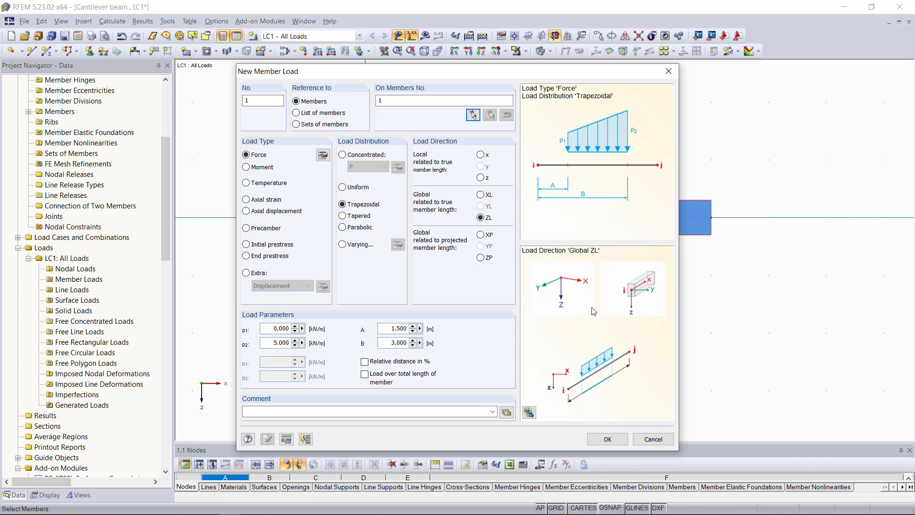
pyautogui.click(607, 438)
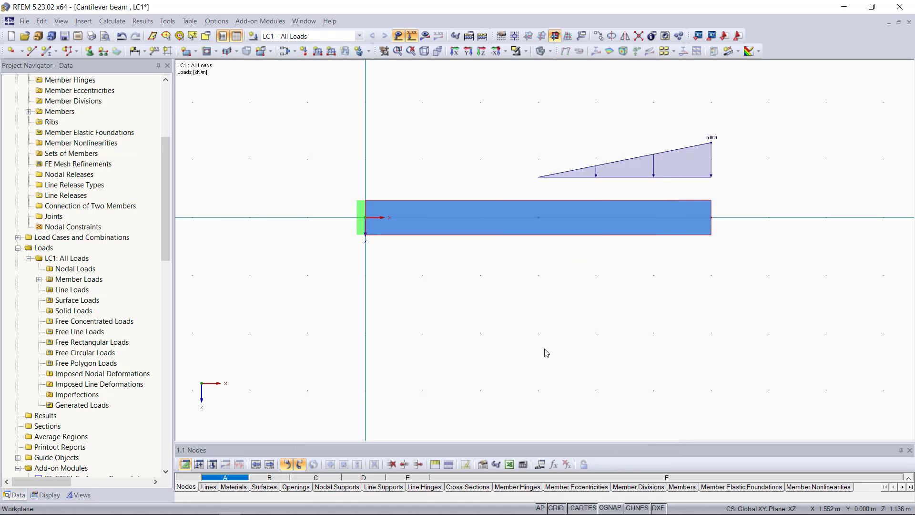
# Calculate load case LC1 and show its results on the model.
pyautogui.scroll(1, 563, 133)
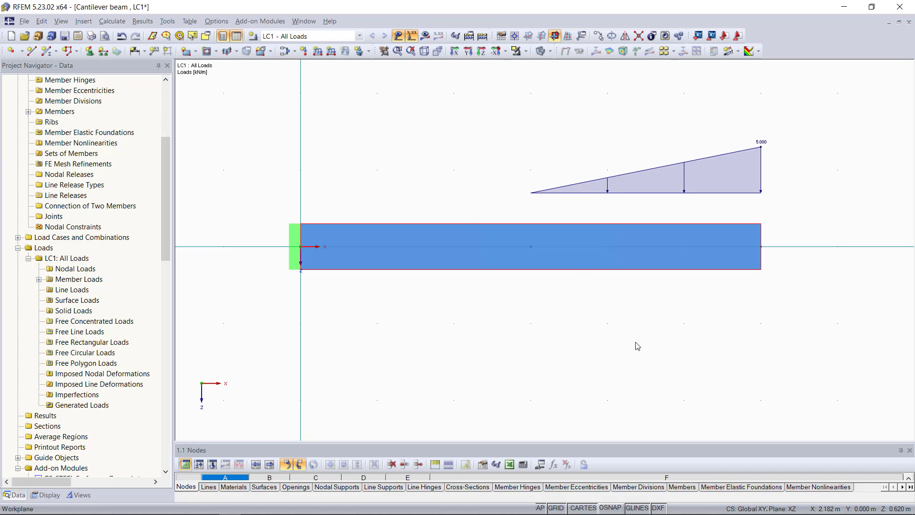
pyautogui.click(429, 36)
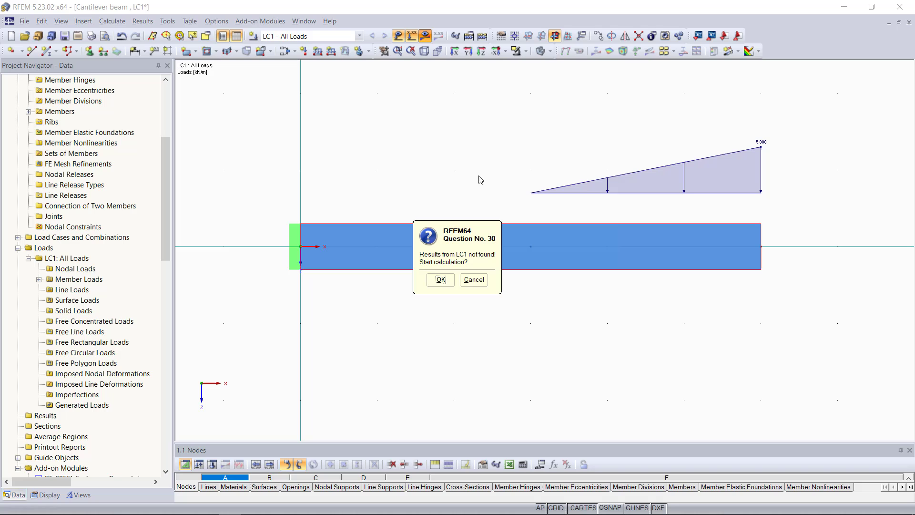
pyautogui.click(439, 279)
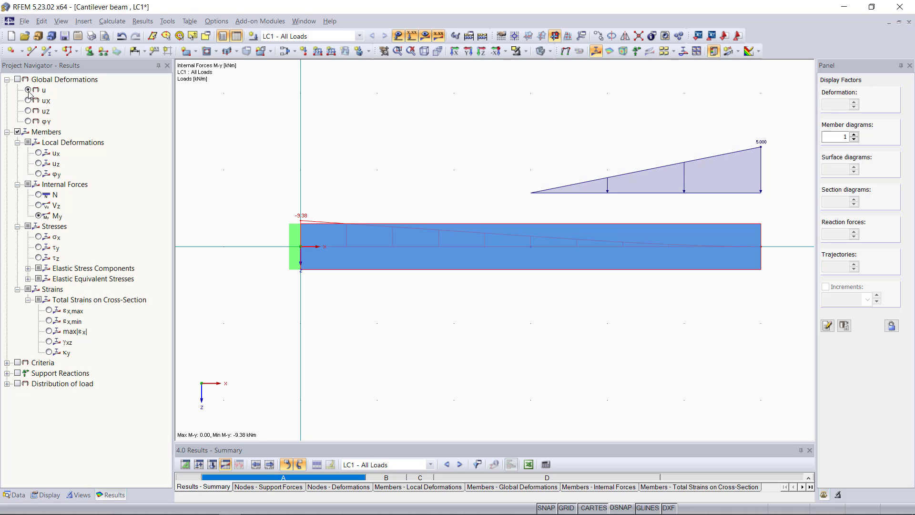
# Switch the model to wireframe display and examine the beam's shear force Vz and bending moment My diagrams.
pyautogui.click(541, 52)
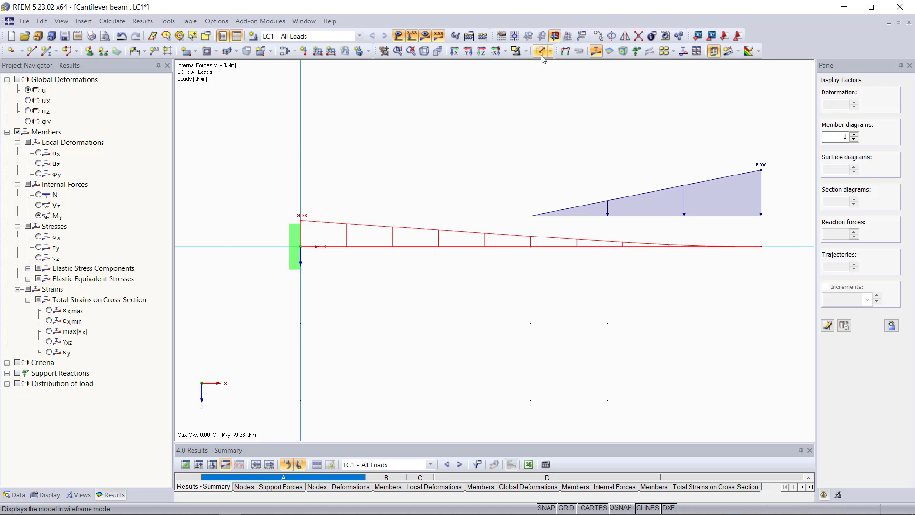
pyautogui.click(40, 206)
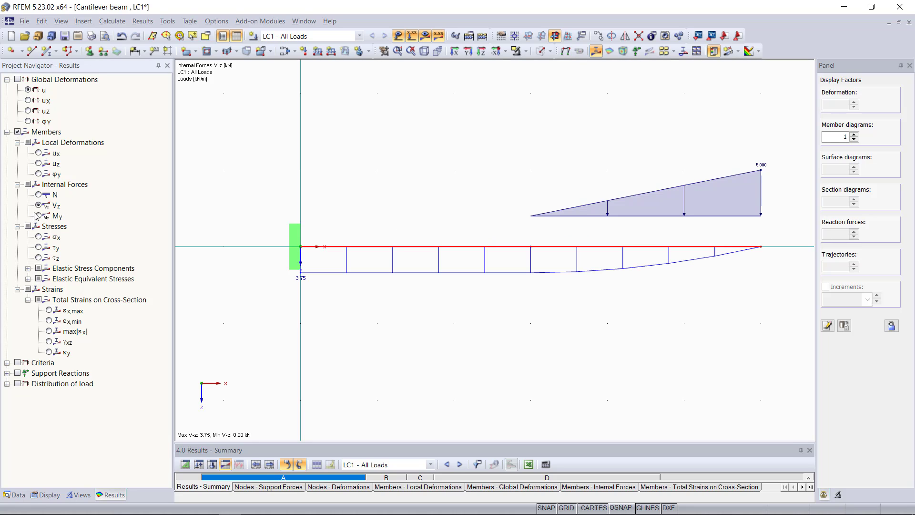
pyautogui.click(39, 216)
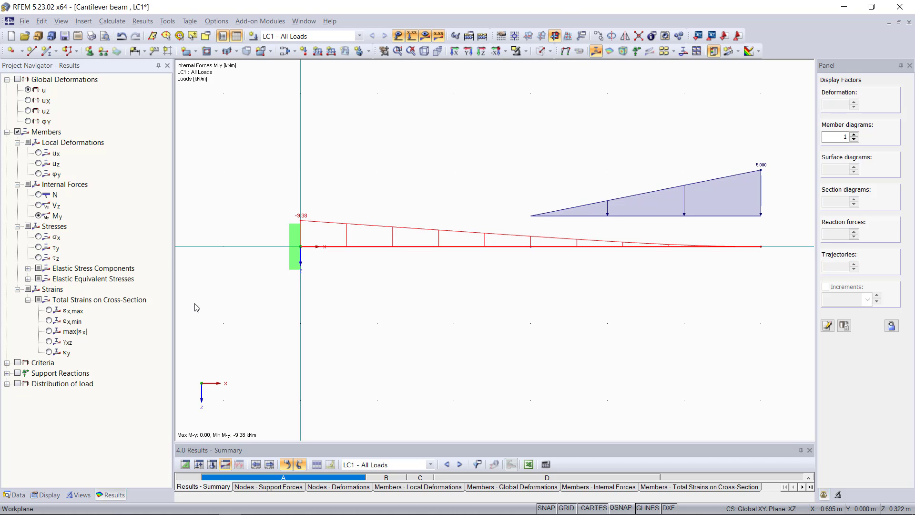